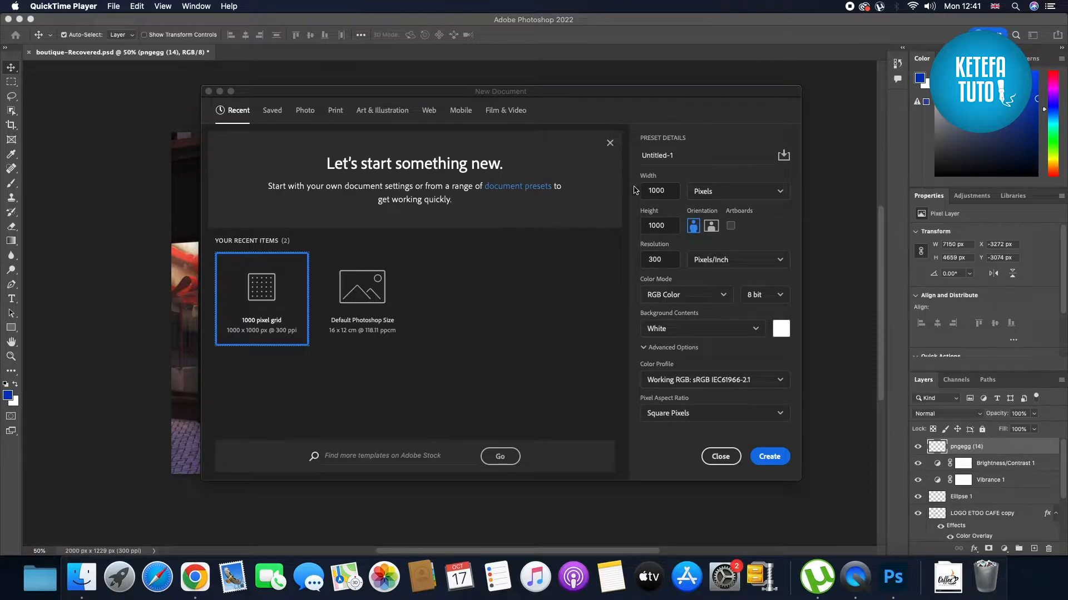
Create a new document 2000 px wide and 2000 px high at 300 pixels/inch
left_click(654, 190)
left_click(650, 189)
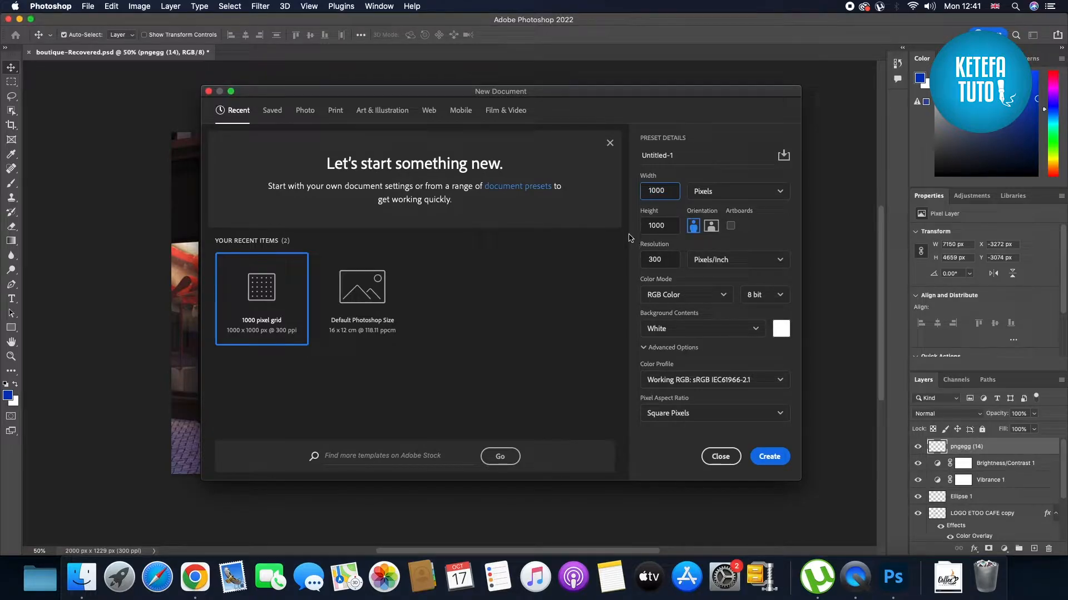
key("BackSpace")
type("2")
left_click(655, 226)
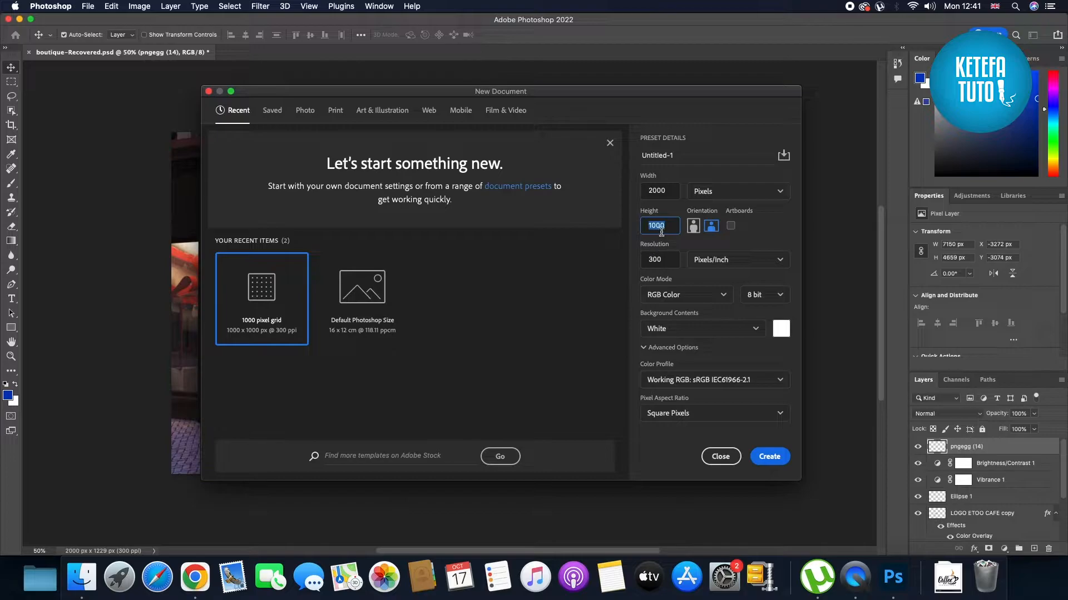
left_click(650, 226)
key("BackSpace")
type("2")
left_click(769, 457)
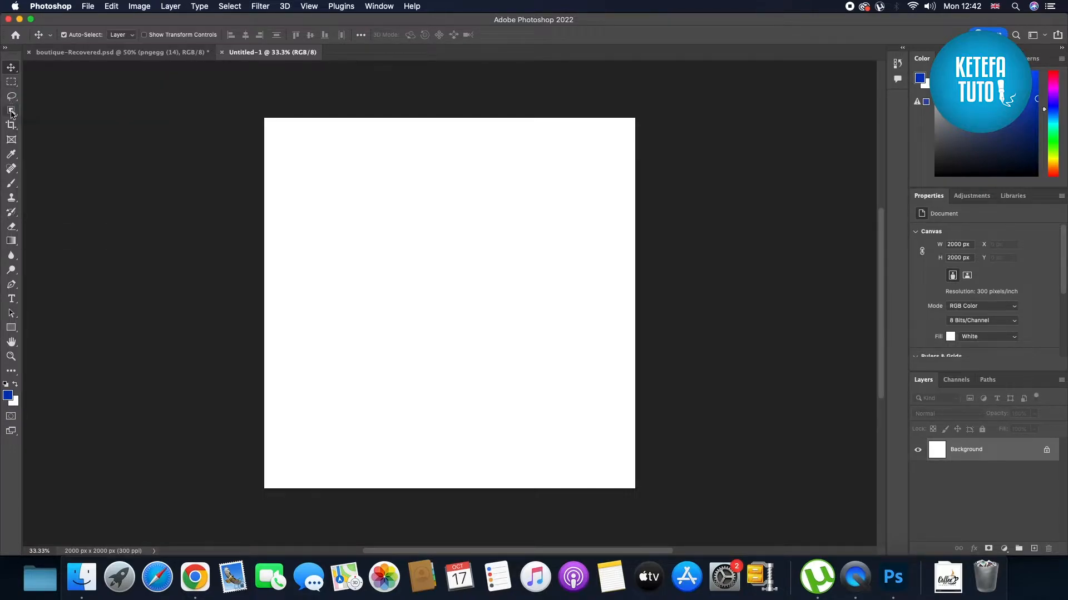
Draw a perfect circle about 1085 px in diameter on the upper part of the canvas with the Ellipse tool
left_click(12, 327)
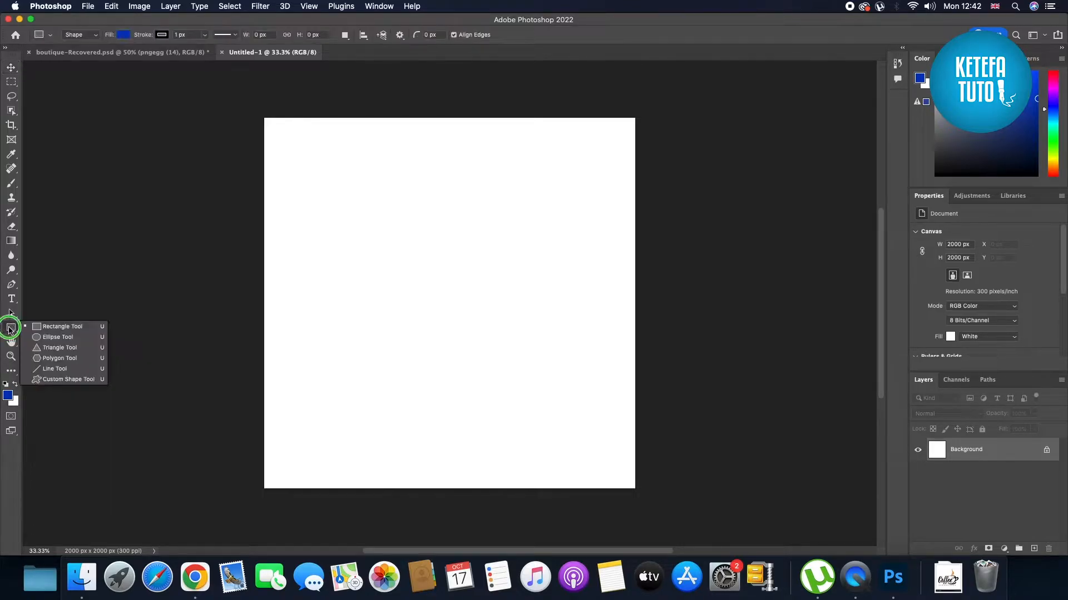
left_click(58, 337)
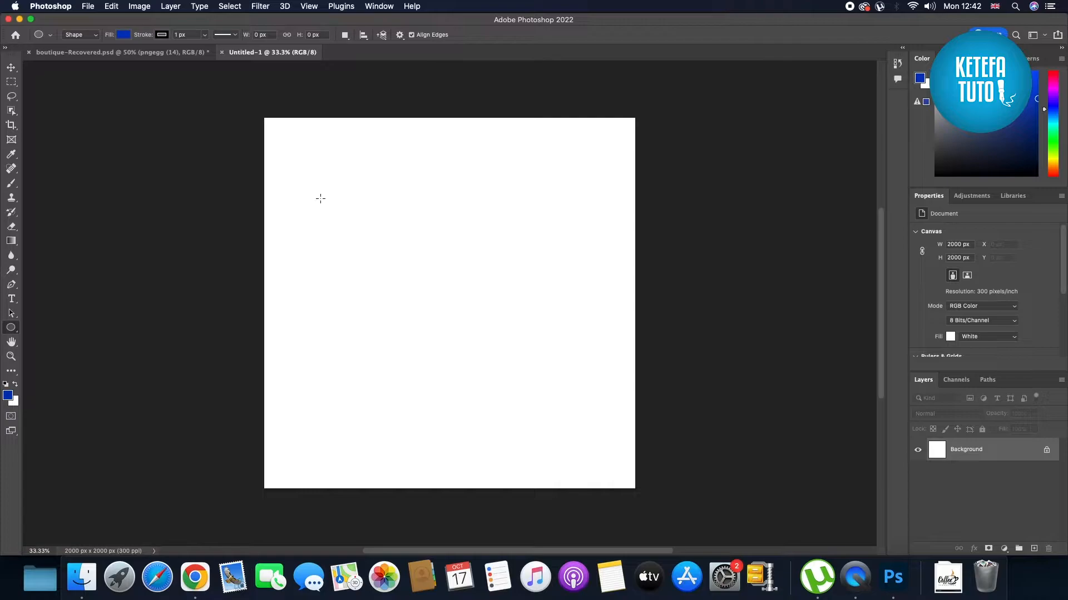
left_click_drag(318, 187, 534, 413)
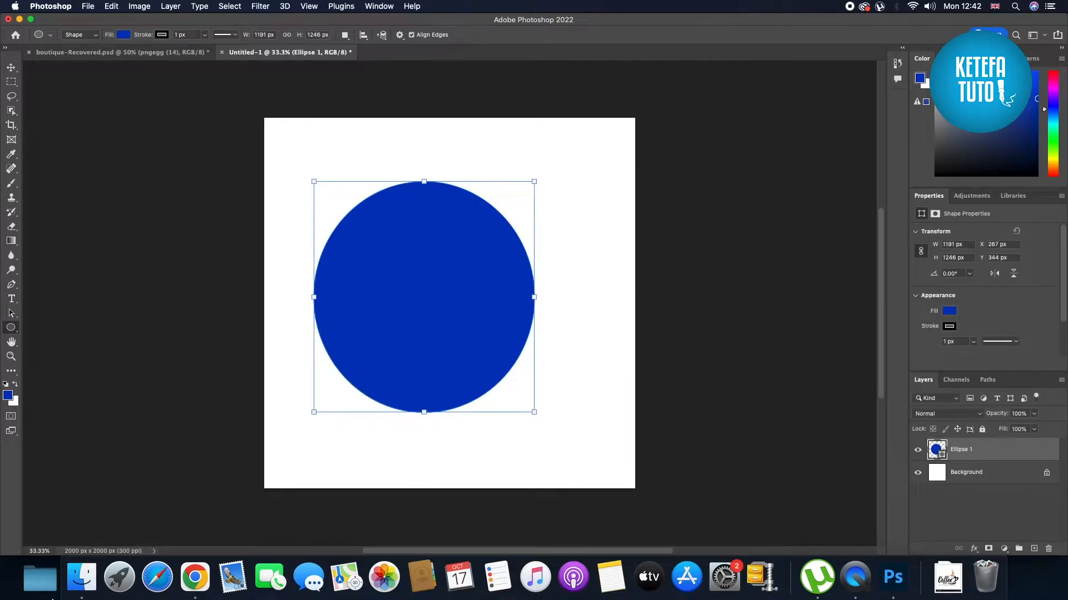
key("super+z")
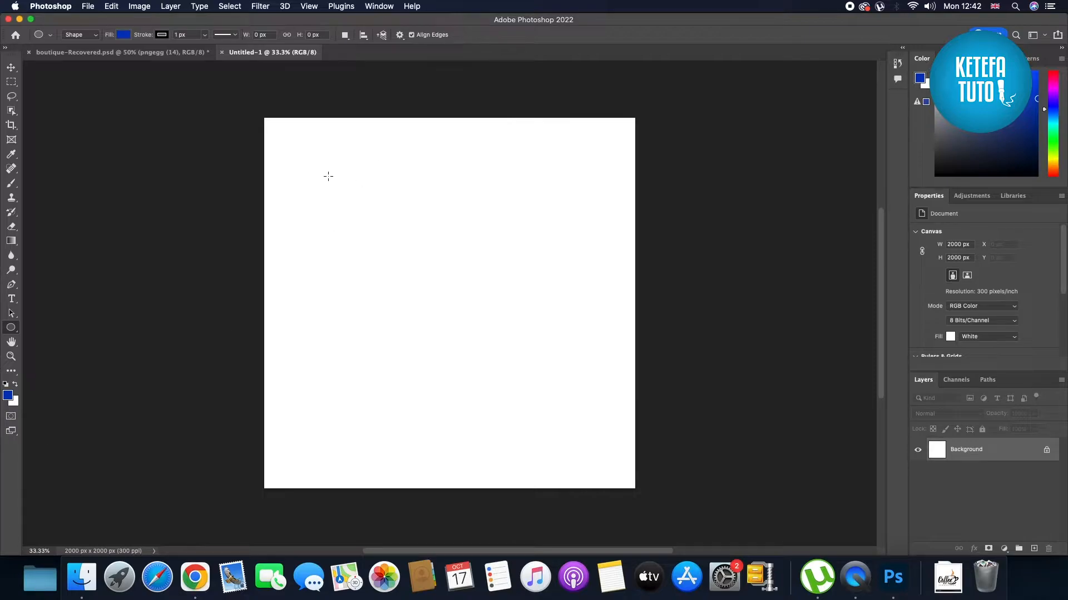
left_click_drag(329, 177, 529, 458)
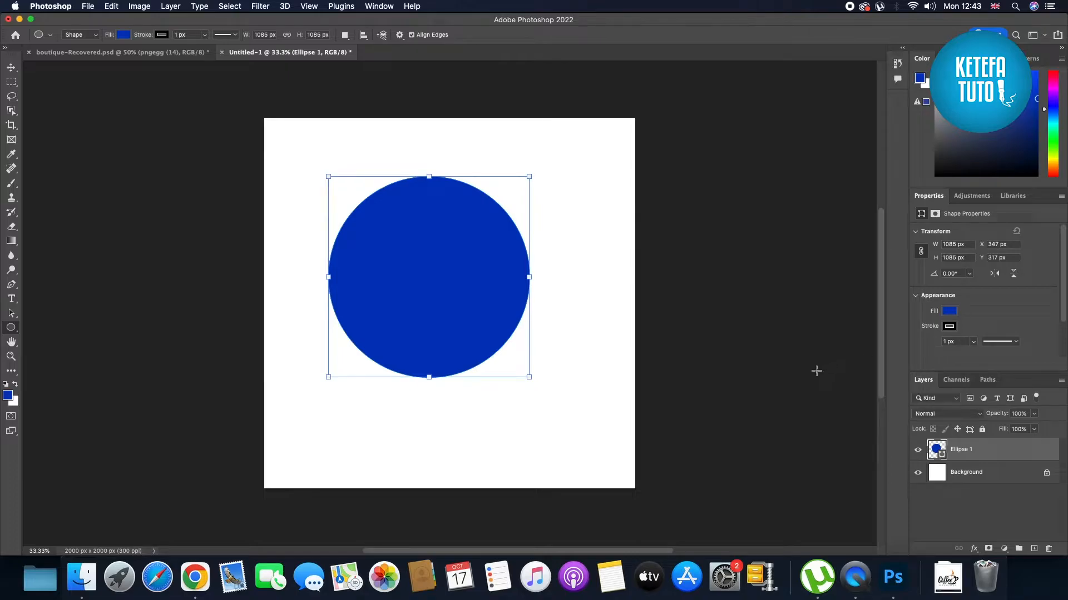
Remove the circle's stroke by setting it to no color
left_click(949, 327)
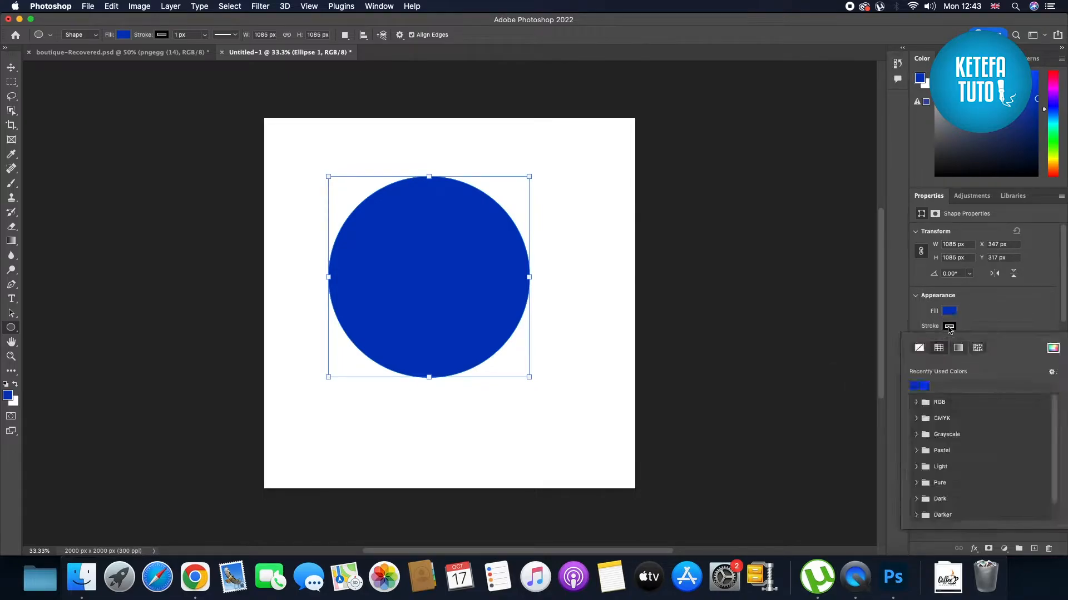
left_click(919, 348)
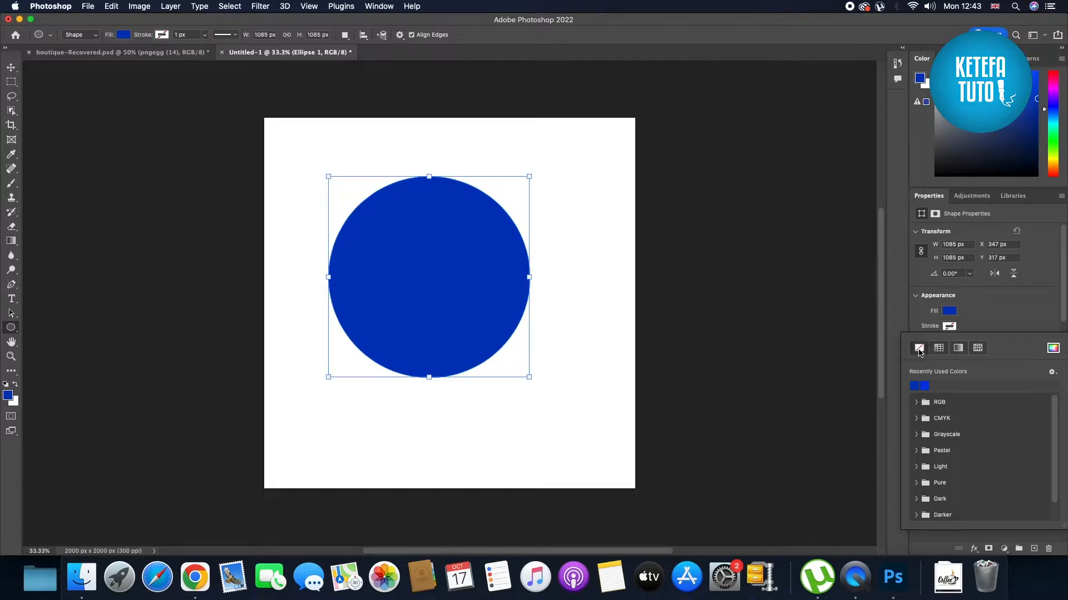
left_click(950, 329)
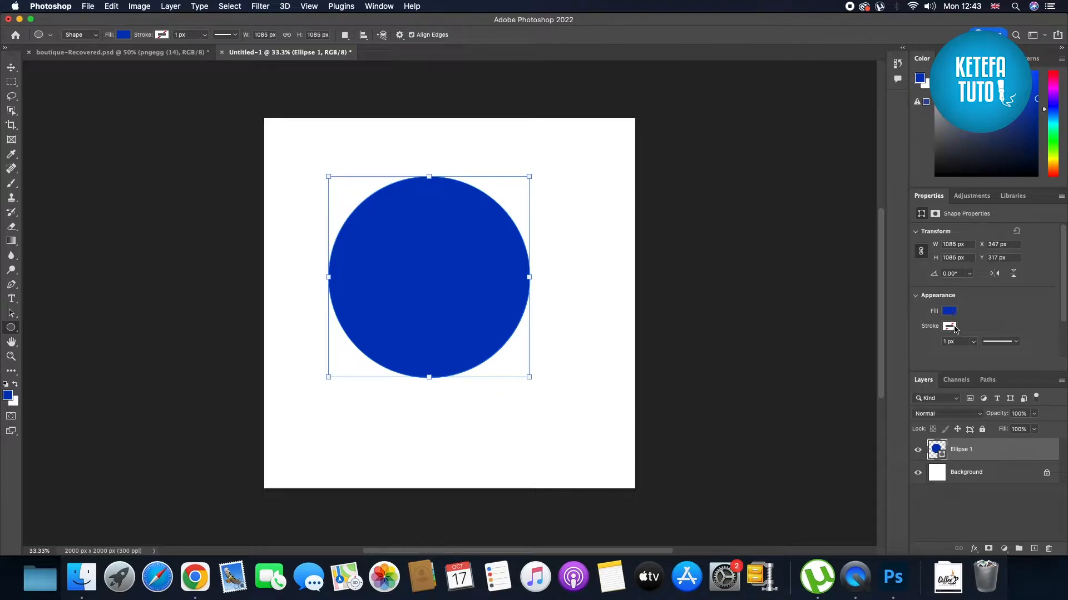
Change the circle's fill to the custom red ea0823
left_click(950, 312)
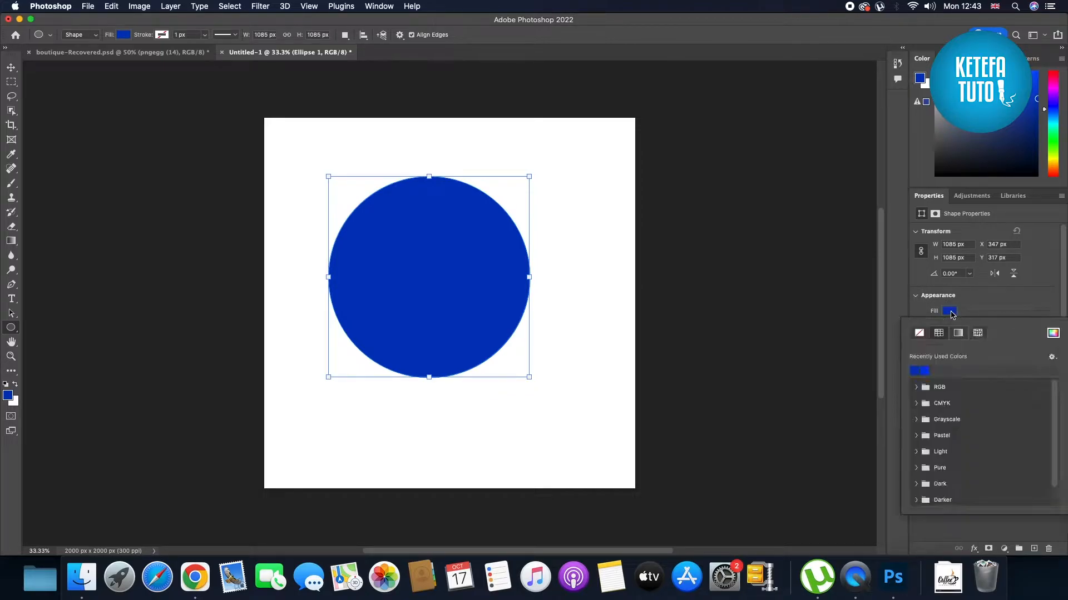
left_click(1055, 335)
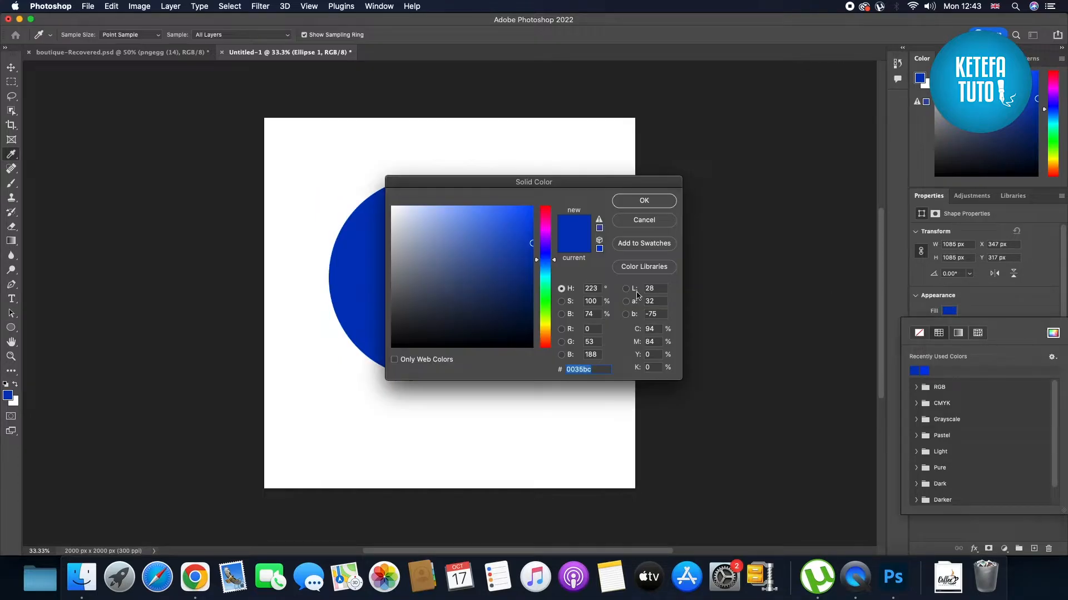
left_click_drag(595, 186, 875, 230)
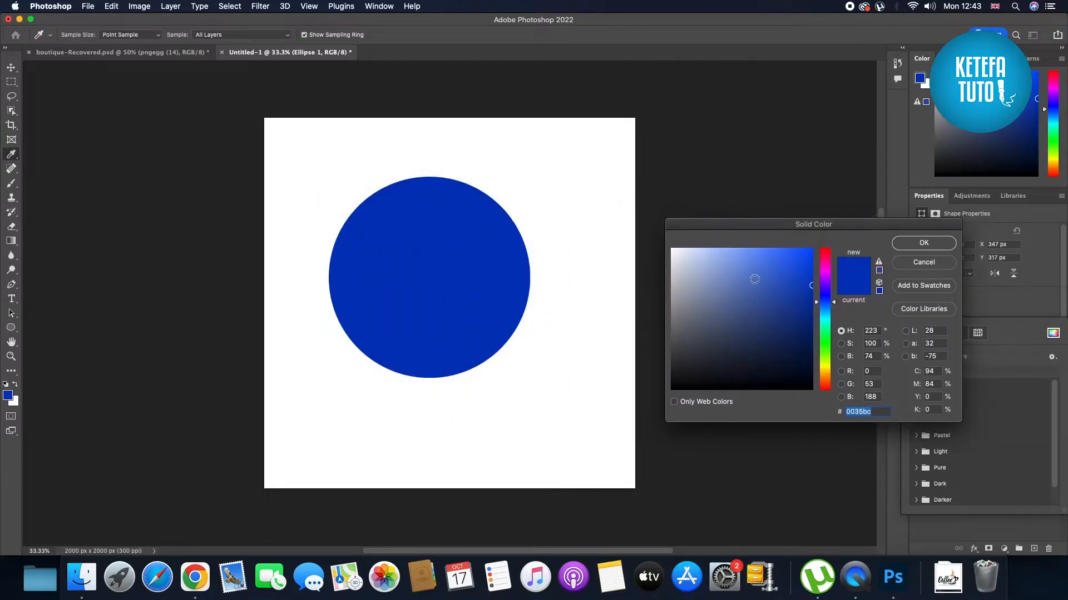
left_click(752, 280)
left_click(825, 267)
left_click(801, 261)
left_click(826, 312)
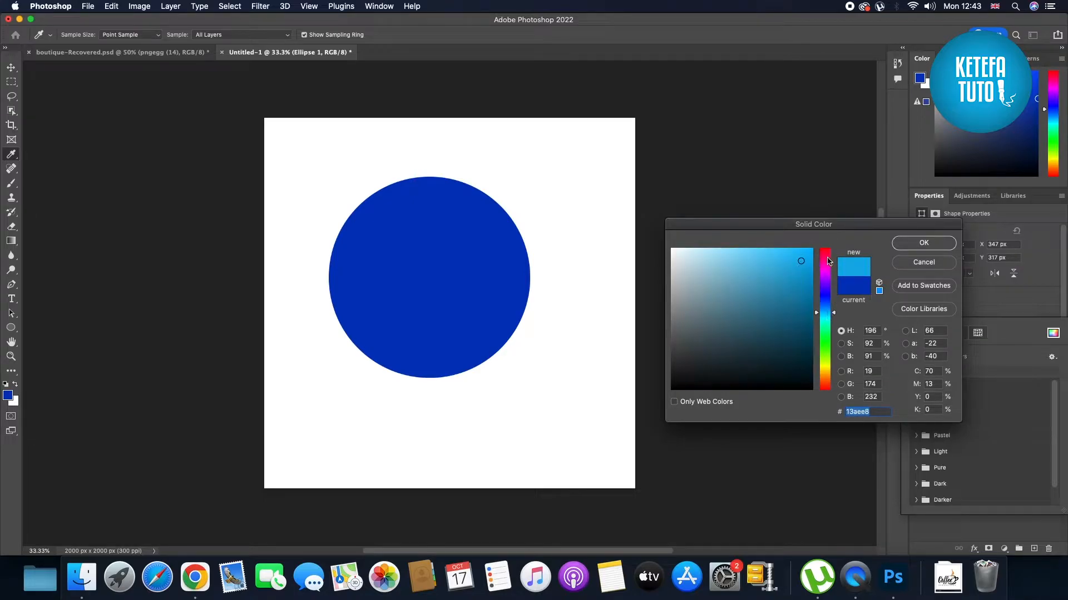
left_click(825, 255)
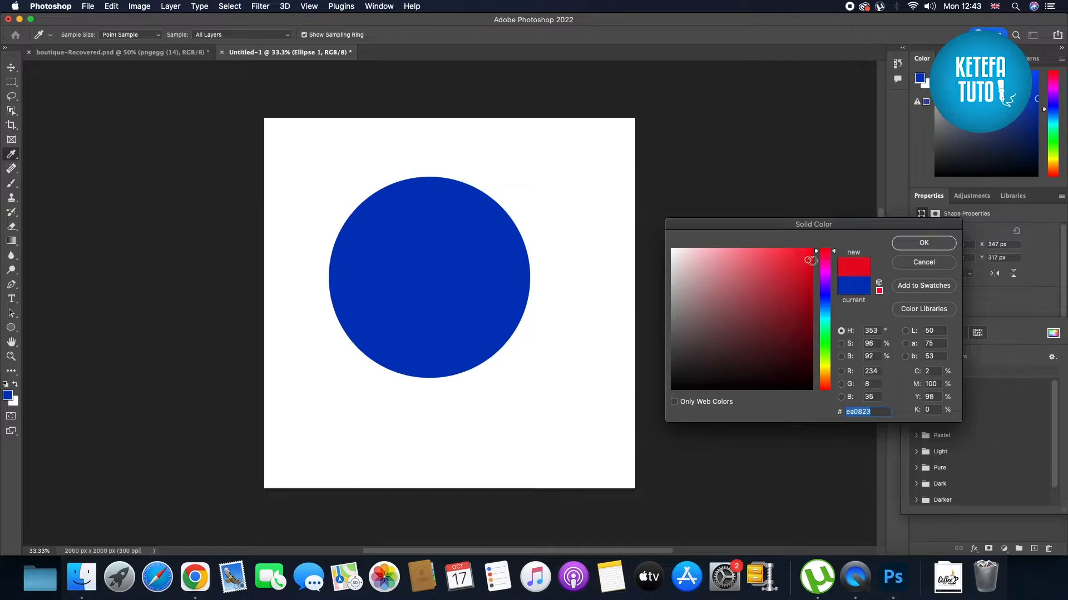
left_click(910, 244)
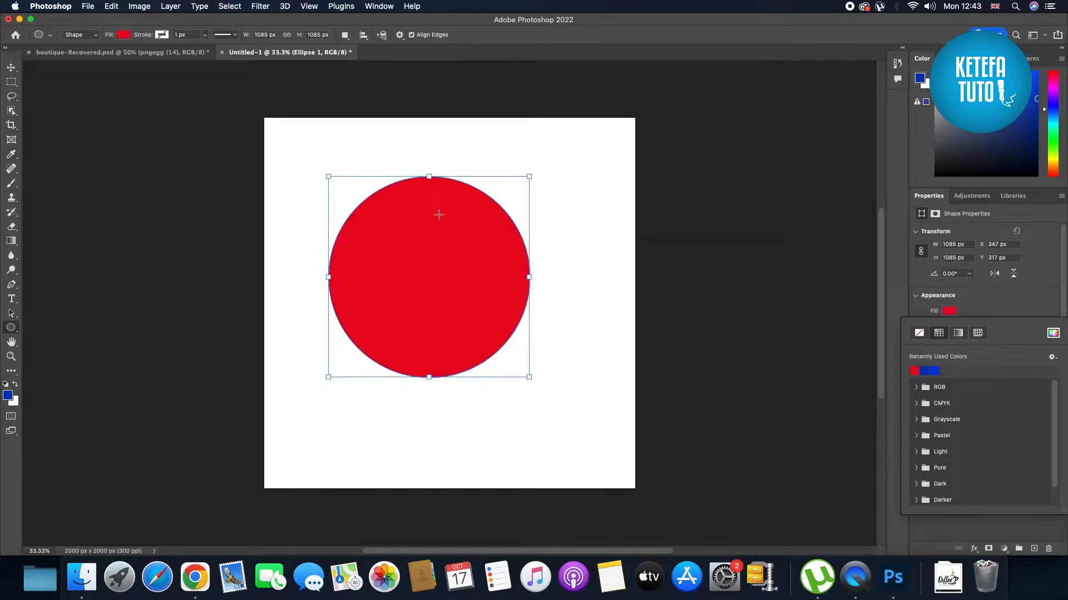
left_click(949, 313)
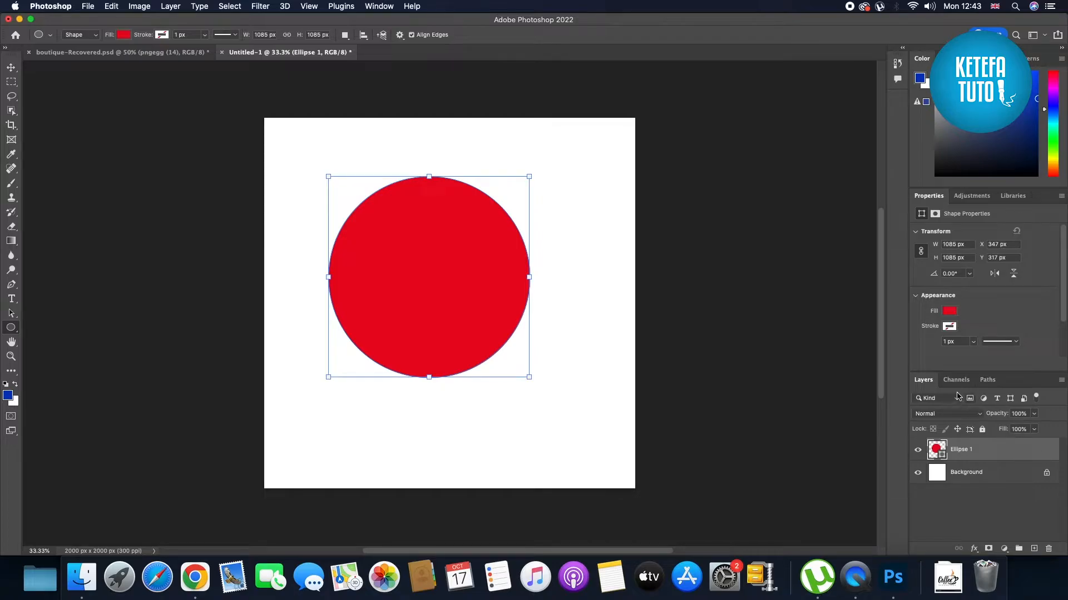
Dock the layer list beside the toolbox and rasterize the Ellipse 1 layer
left_click_drag(927, 388, 35, 102)
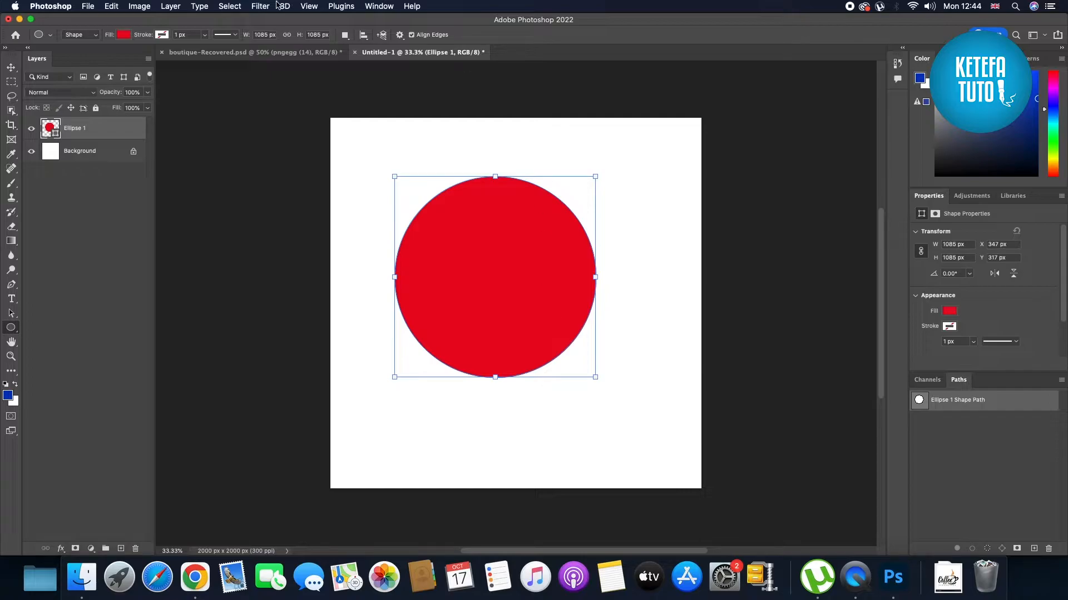
right_click(113, 134)
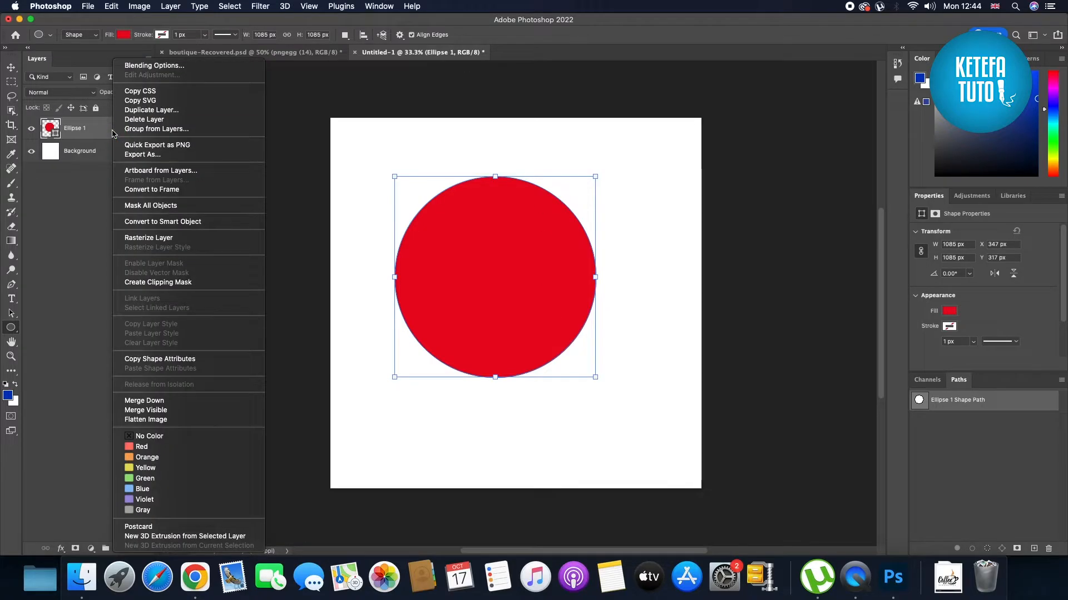
left_click(213, 241)
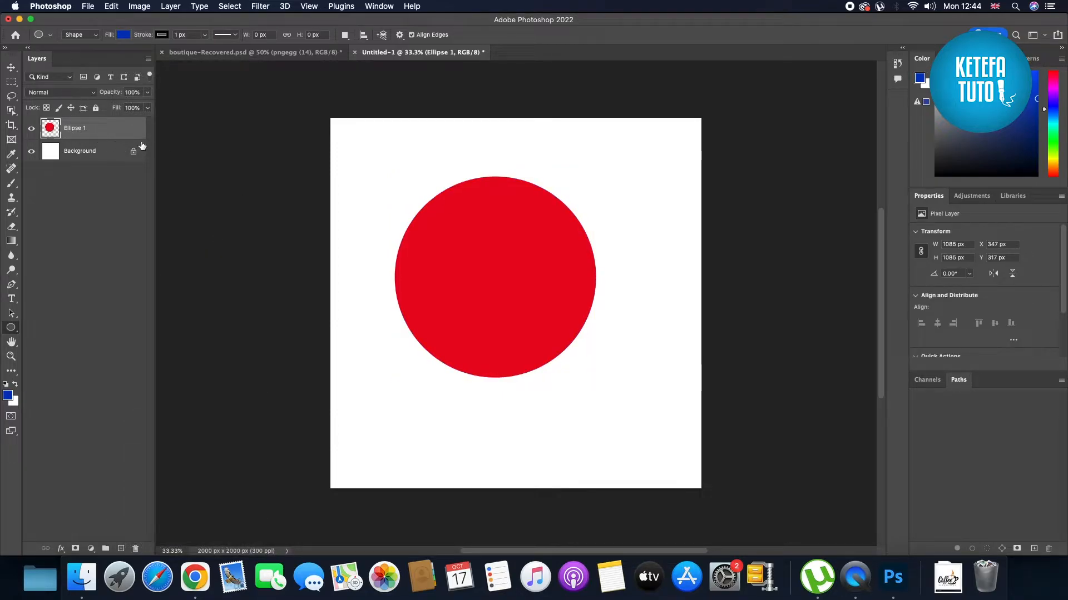
Scale the red circle to about 60% and place it in the canvas's lower-left area at about X 159 px, Y 1153 px
left_click(11, 67)
left_click_drag(497, 222, 507, 292)
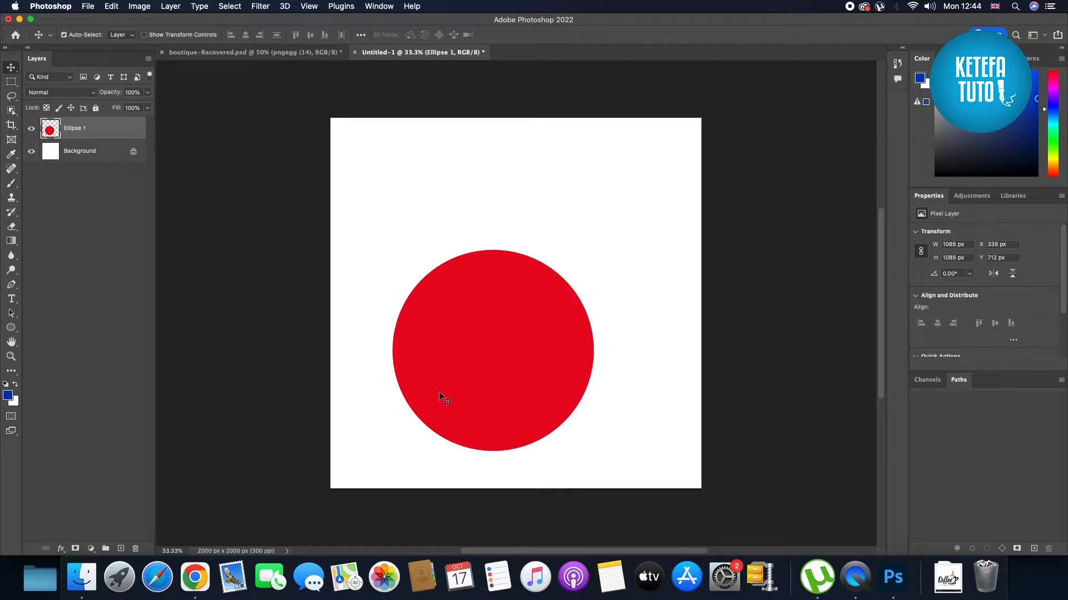
key("super")
key("super+t")
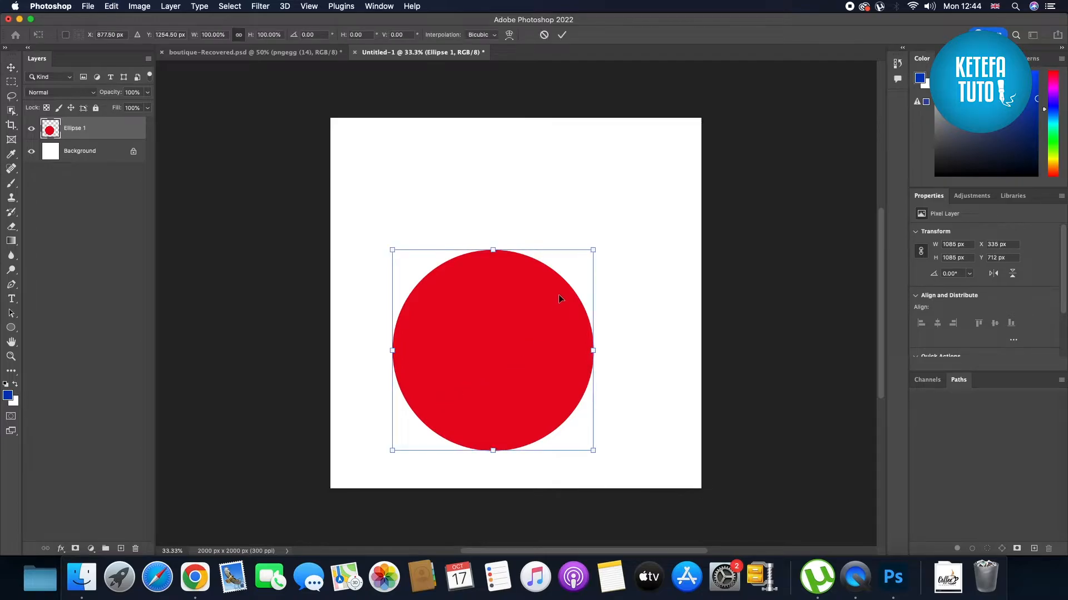
left_click_drag(592, 249, 513, 329)
left_click_drag(481, 376, 454, 391)
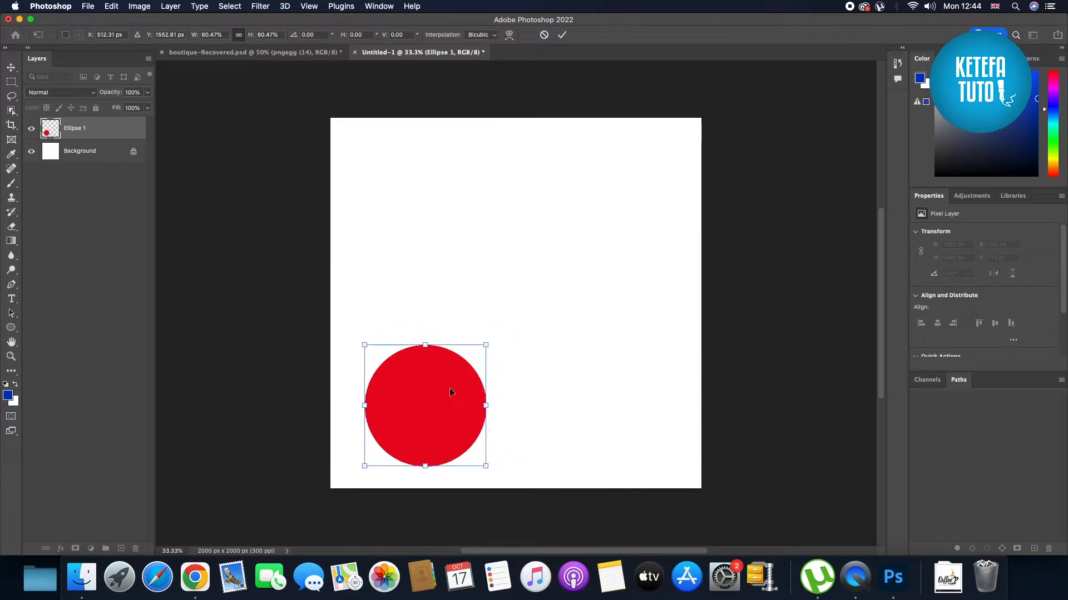
key("Return")
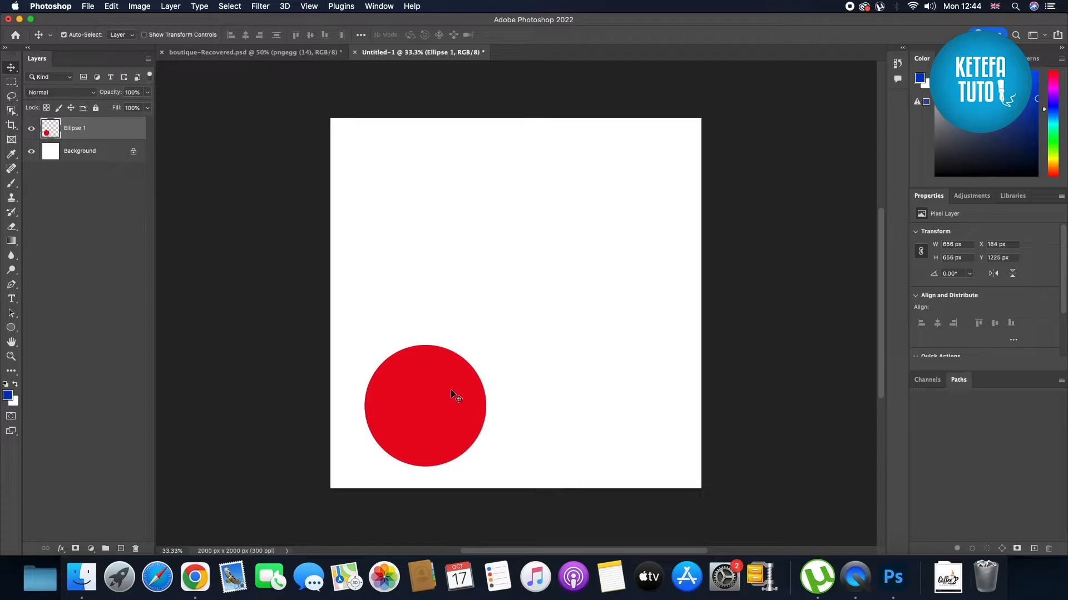
left_click_drag(440, 391, 433, 379)
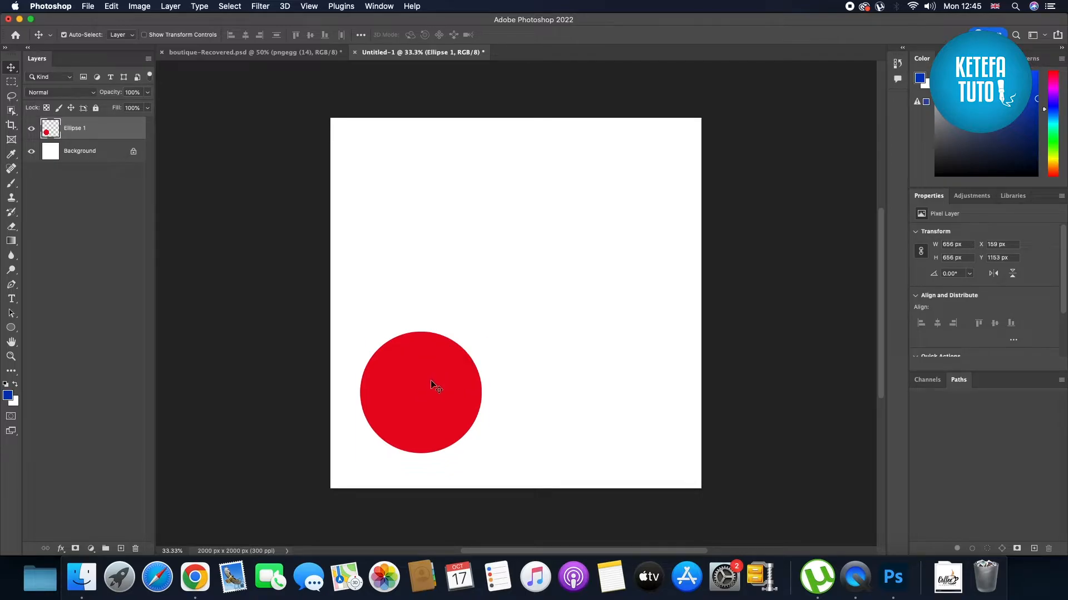
Duplicate the red circle level to its right, and space the two circles apart with the original at about X 215 px
left_click_drag(422, 395, 576, 393)
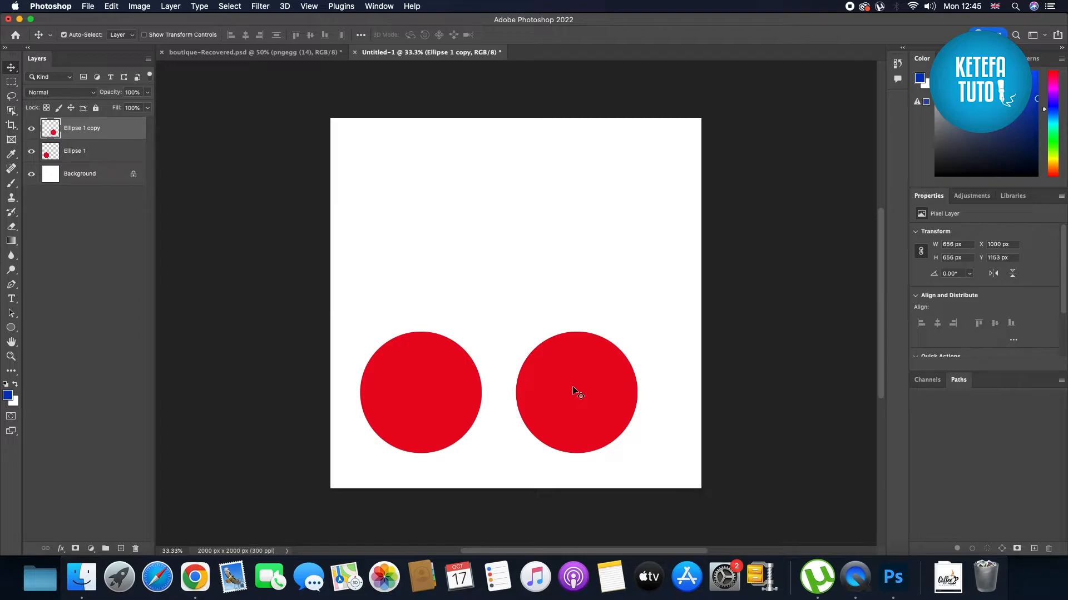
left_click_drag(565, 393, 601, 393)
left_click_drag(449, 384, 459, 383)
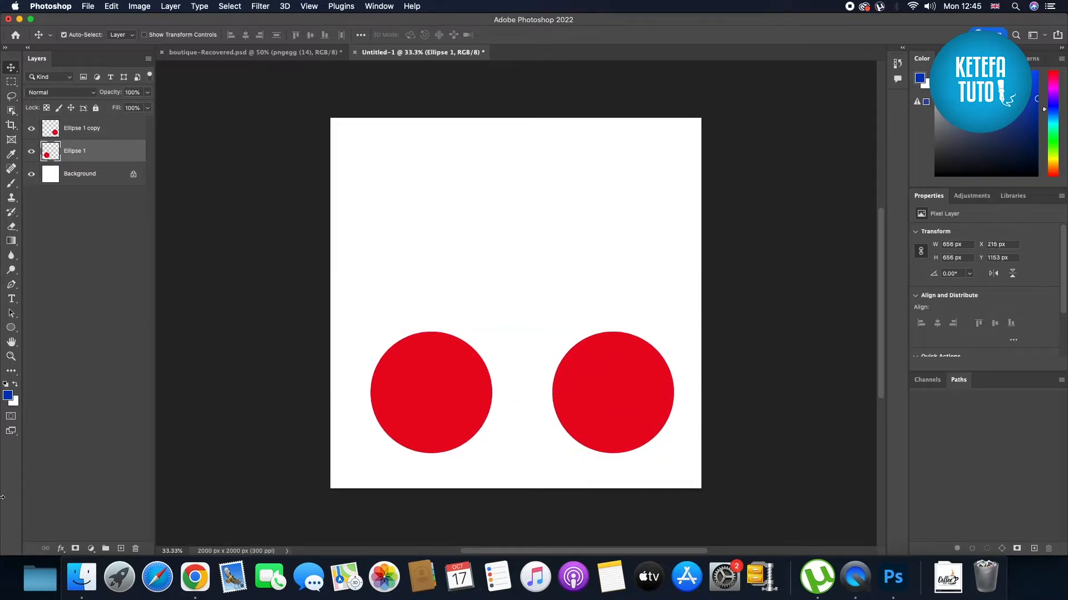
Place the portrait photo [GetPaidStock.com]-6345514a221f9.jpg from the Downloads folder and position it above the left circle
left_click(82, 577)
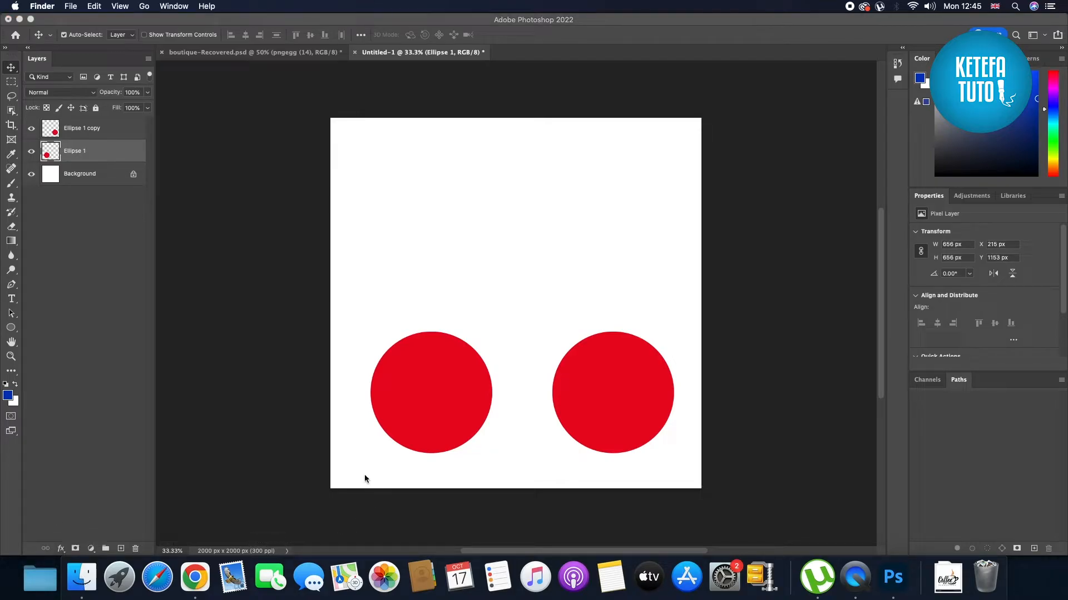
left_click_drag(621, 166, 544, 134)
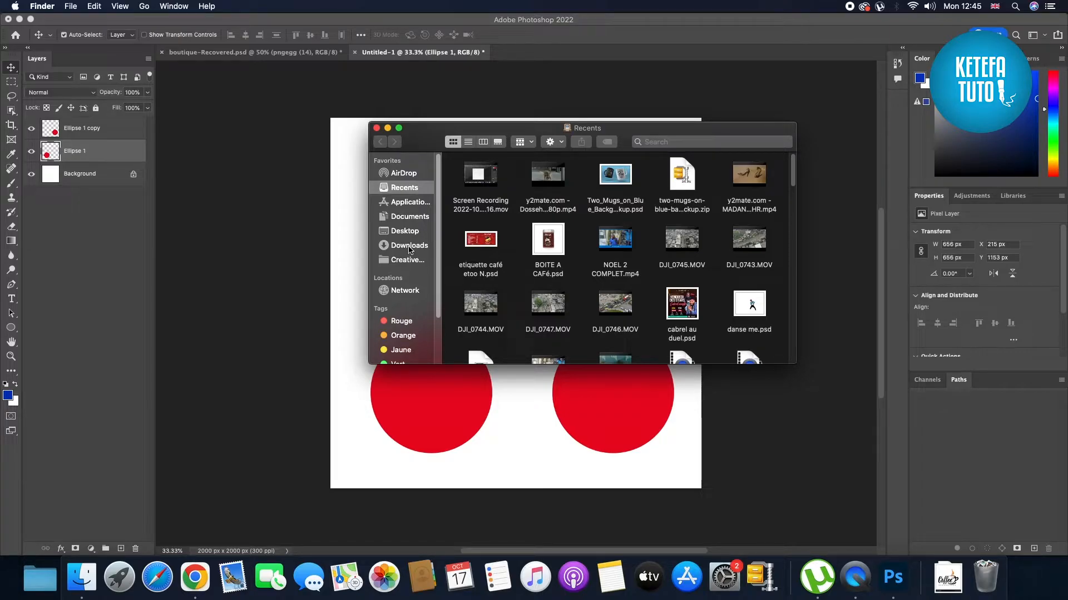
left_click(408, 247)
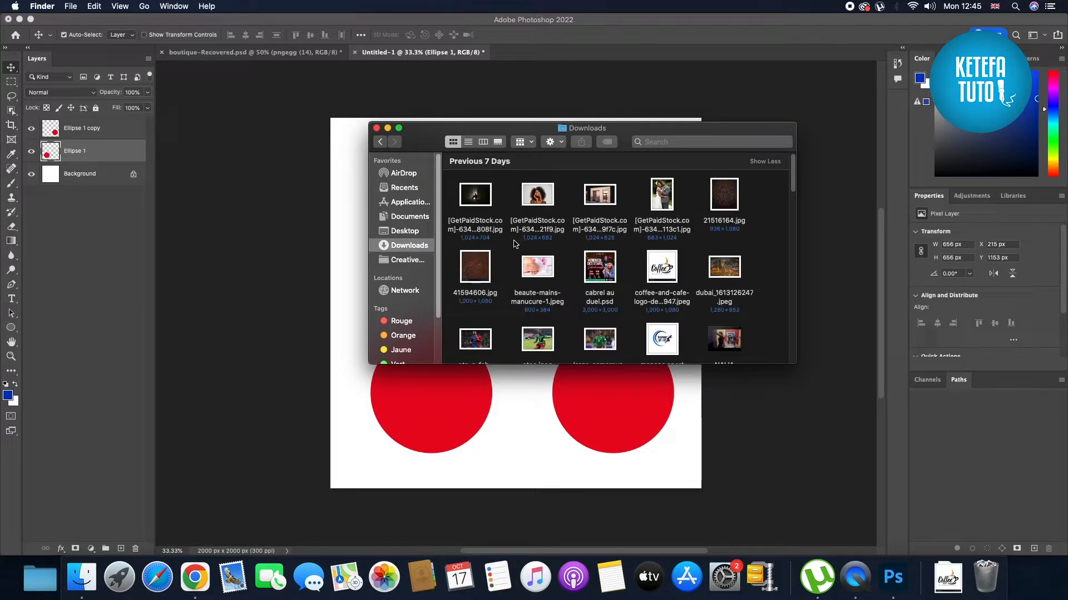
left_click_drag(539, 196, 429, 395)
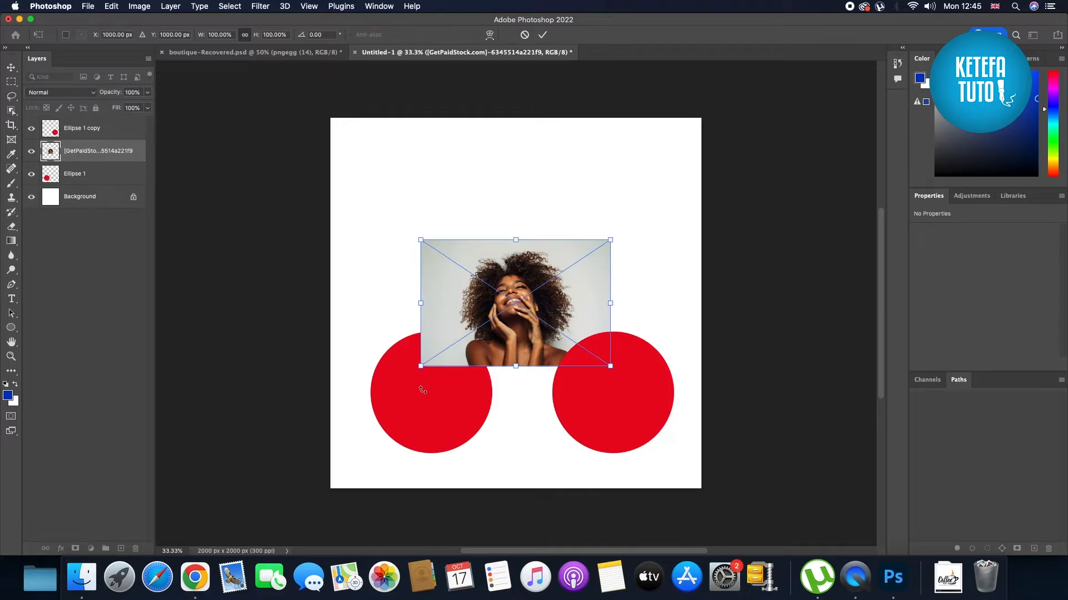
left_click_drag(525, 278, 461, 221)
key("Return")
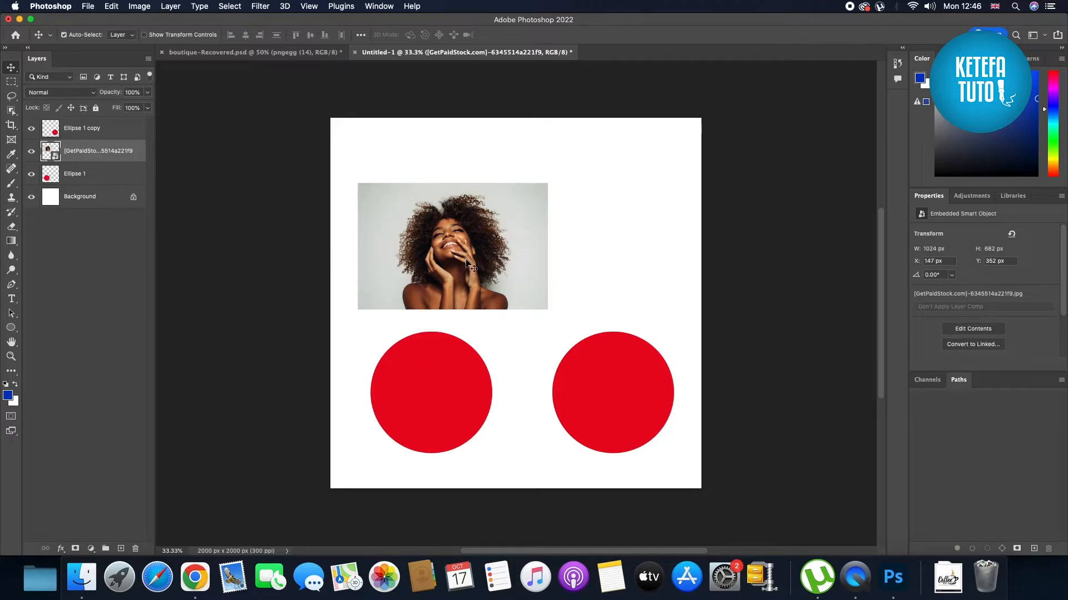
Move the portrait photo over the left circle and clip it to the Ellipse 1 layer with a clipping mask
left_click(427, 405)
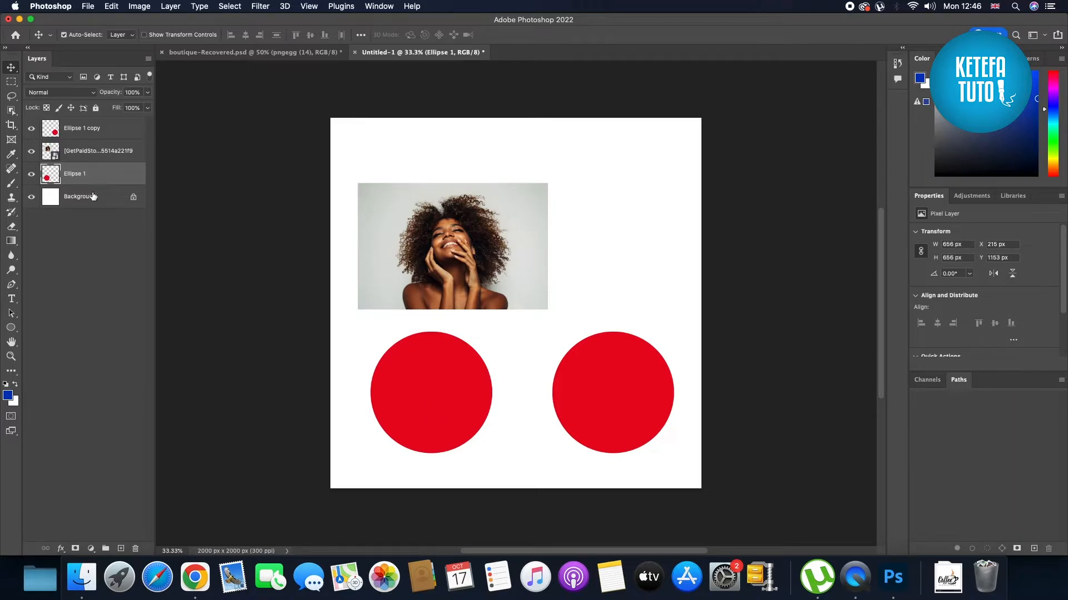
left_click(109, 177)
left_click(111, 154)
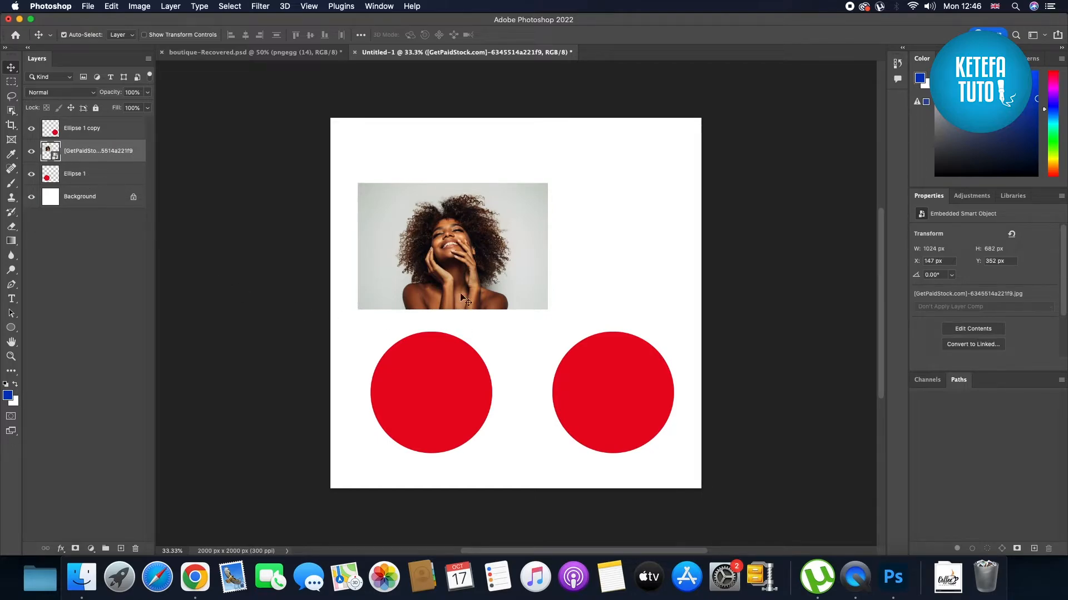
left_click_drag(457, 265, 437, 406)
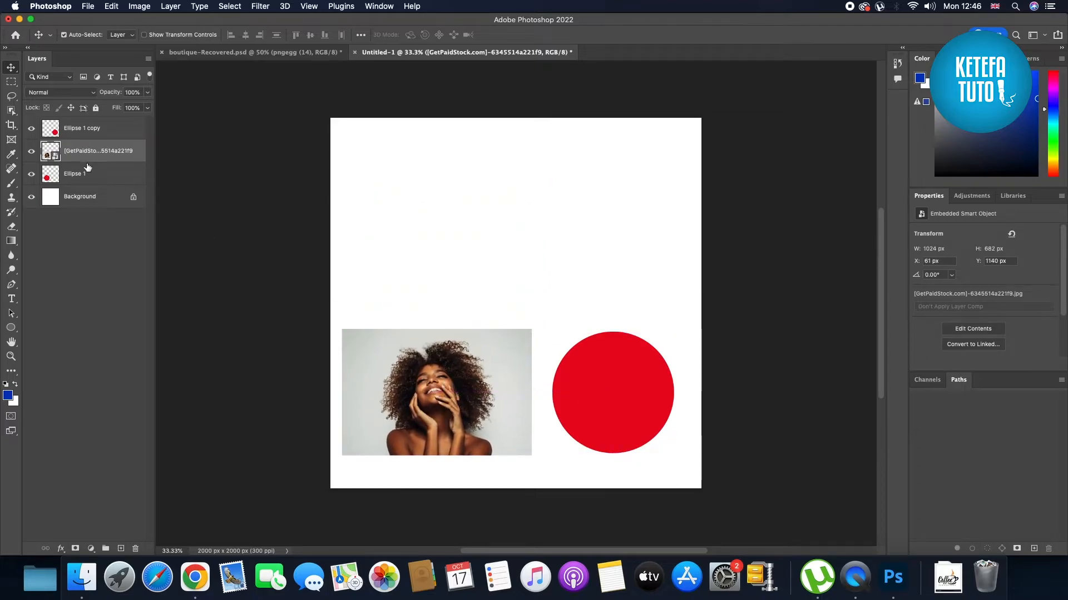
left_click(118, 162, "alt")
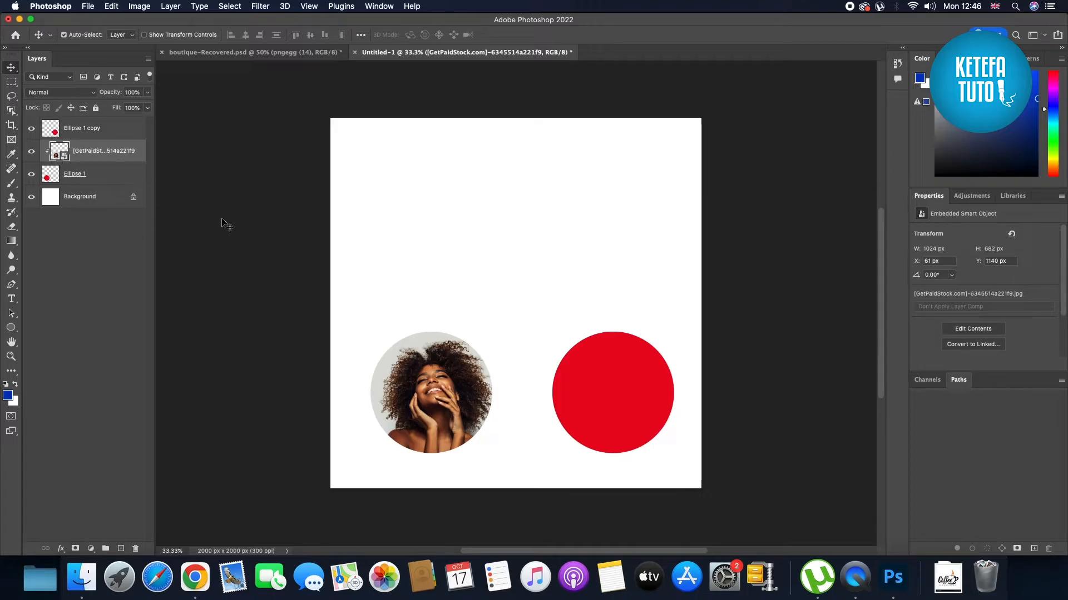
Place etoo.jpeg from the Downloads folder, scaled to about 13.83% and centred over the right circle
left_click(82, 579)
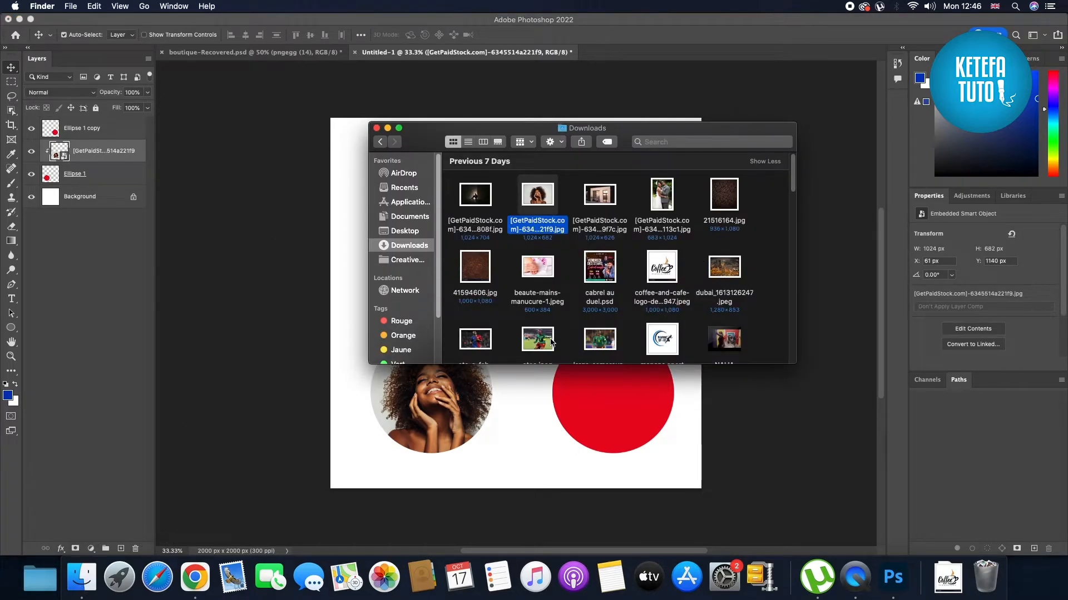
left_click_drag(537, 338, 565, 427)
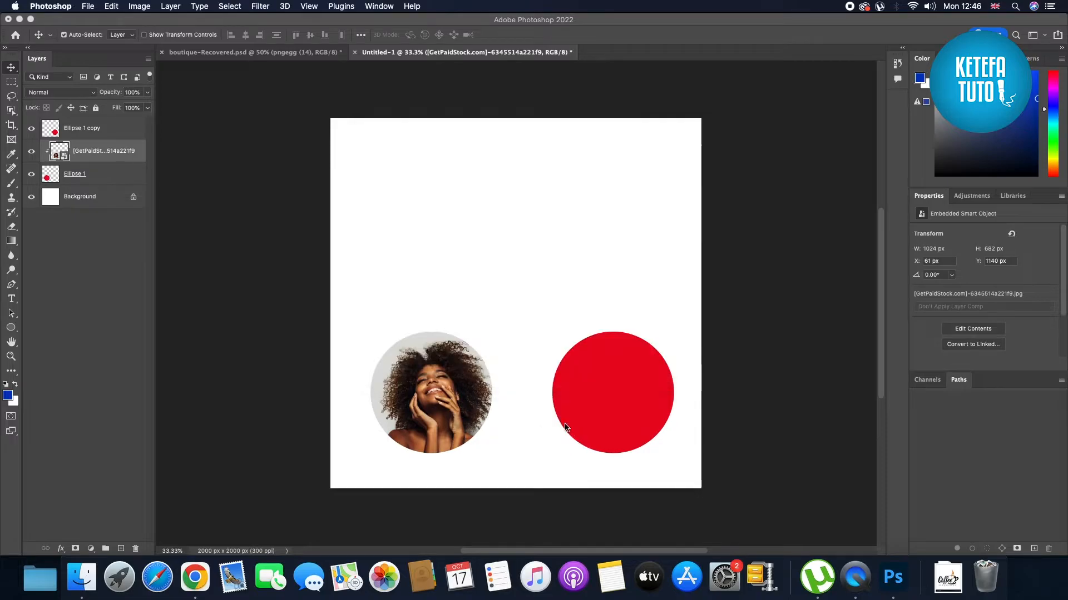
left_click_drag(331, 170, 559, 334)
mouse_move(656, 391)
left_mouse_down()
mouse_move(624, 398)
mouse_move(637, 399)
left_mouse_up()
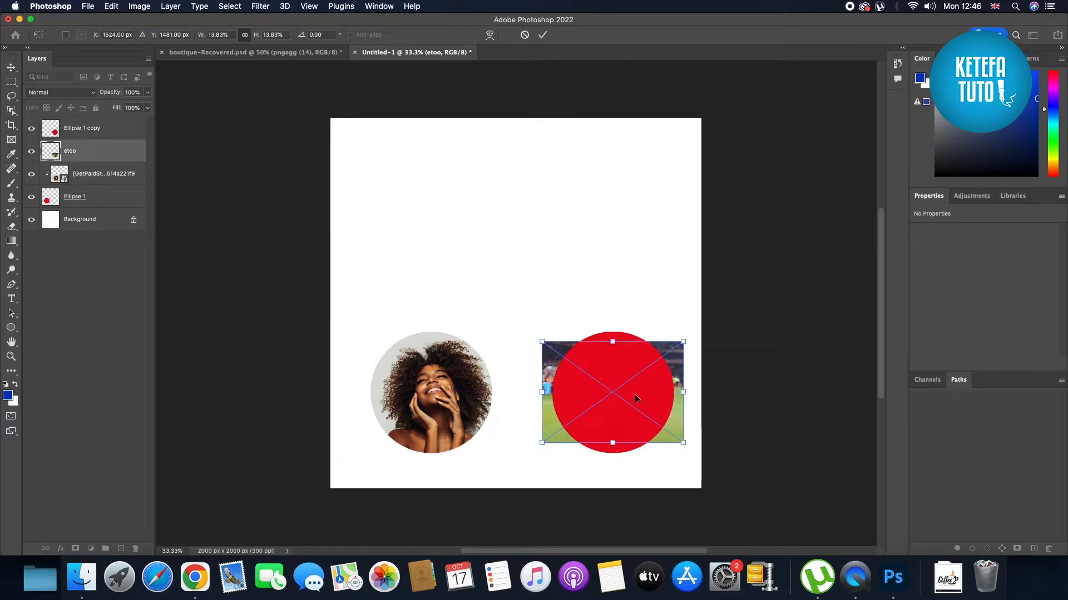
key("Return")
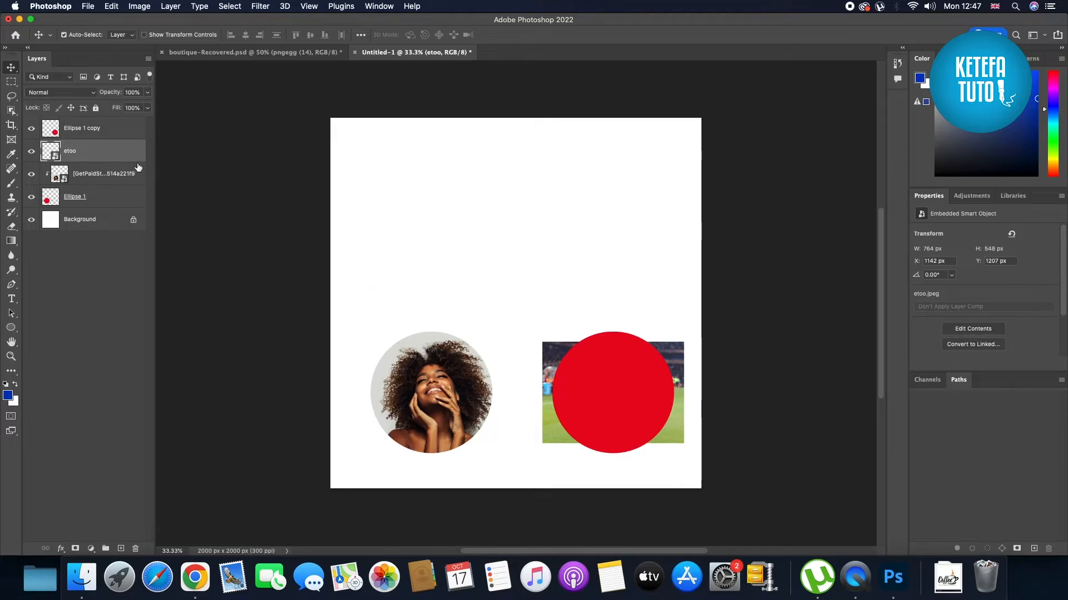
Clip the etoo photo to the Ellipse 1 copy layer from above and enlarge it to about 16.87% to fill the circle
left_click_drag(92, 152, 95, 127)
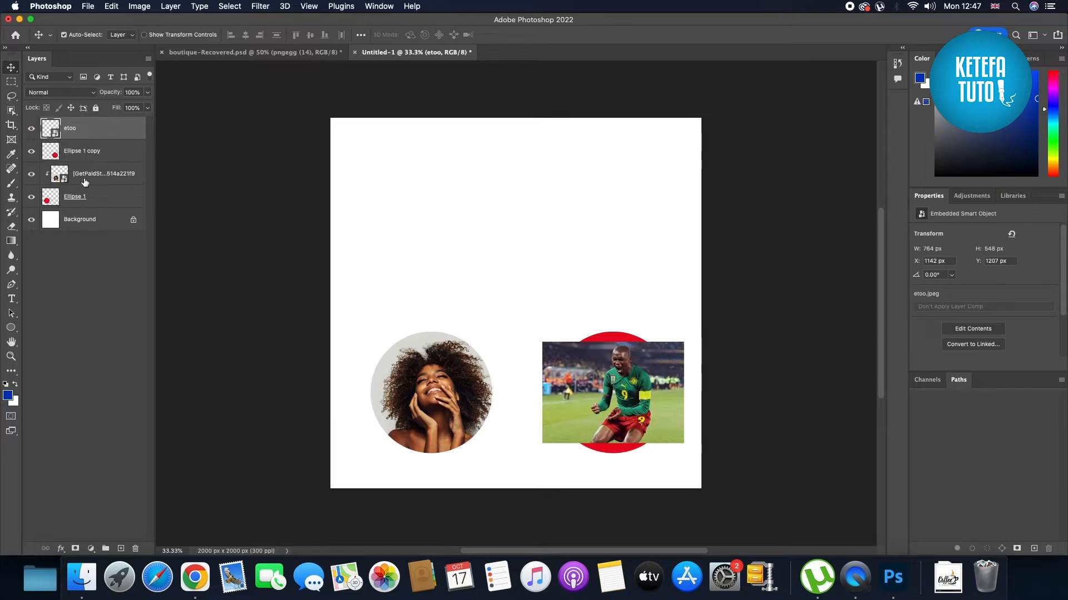
left_click(109, 137, "alt")
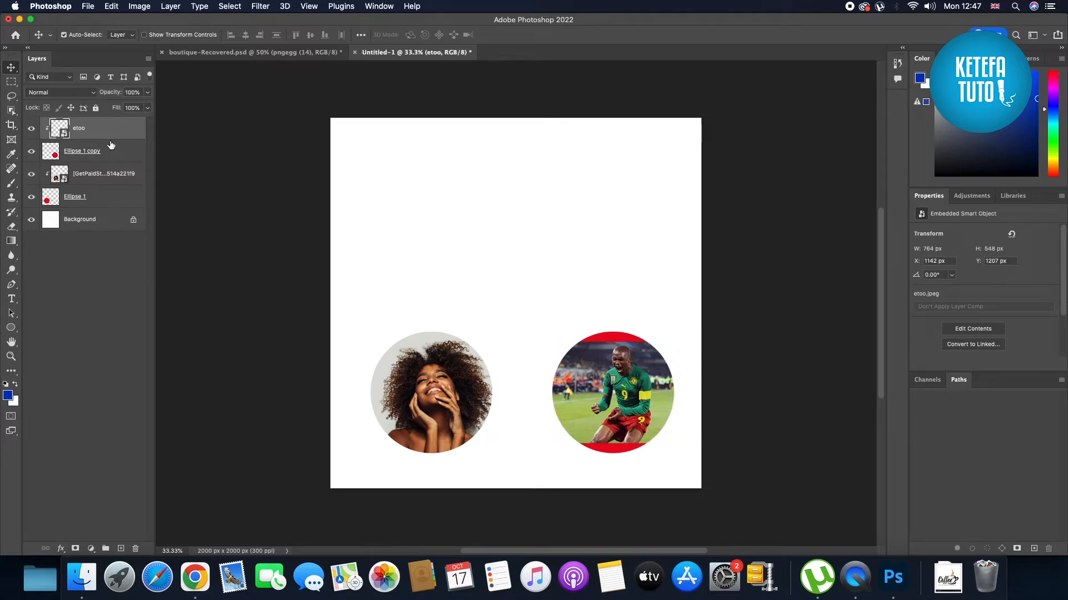
key("super+t")
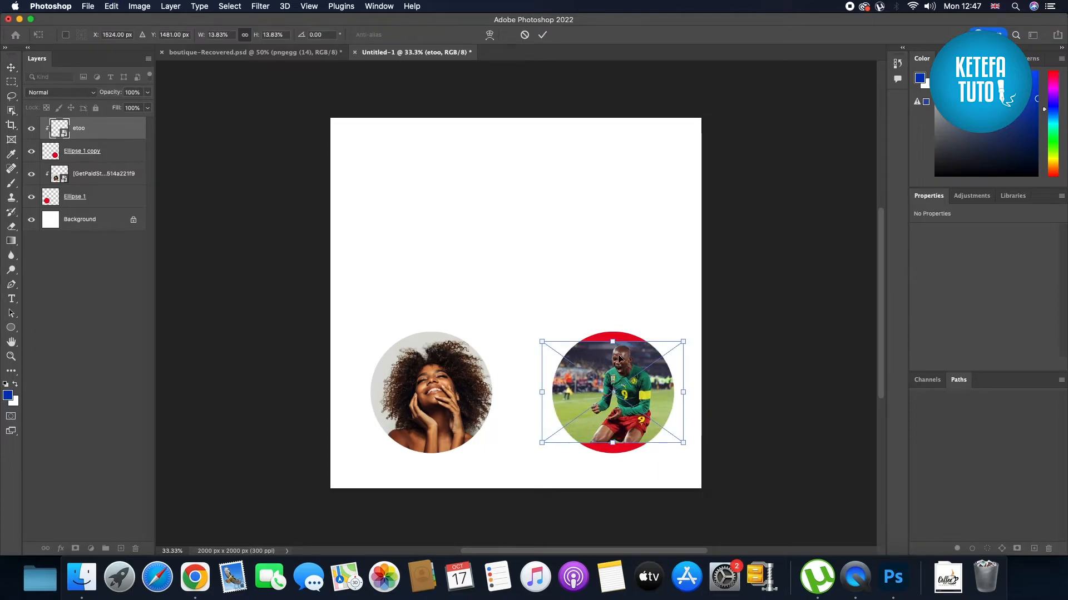
left_click_drag(619, 340, 614, 331)
left_click_drag(613, 443, 613, 455)
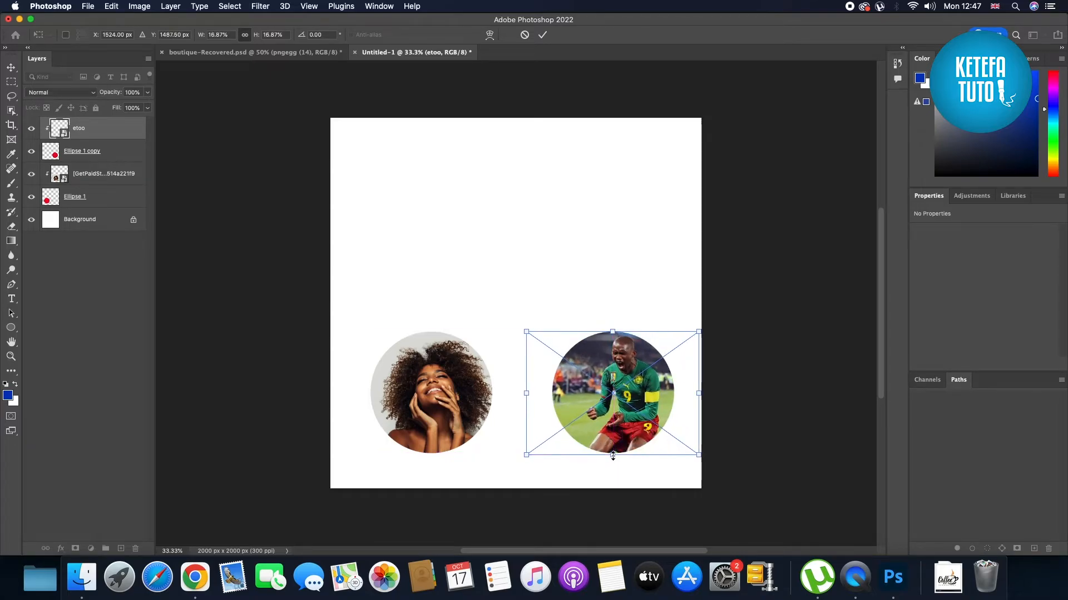
key("Return")
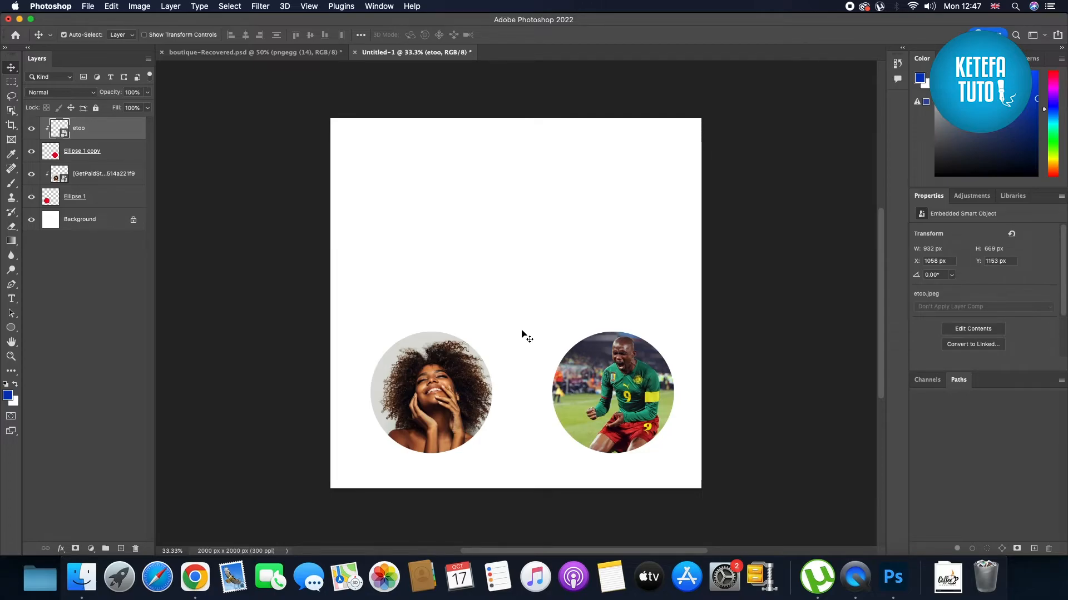
Add a Stroke layer style to the Ellipse 1 layer and set its colour to red ff0000
left_click(429, 391)
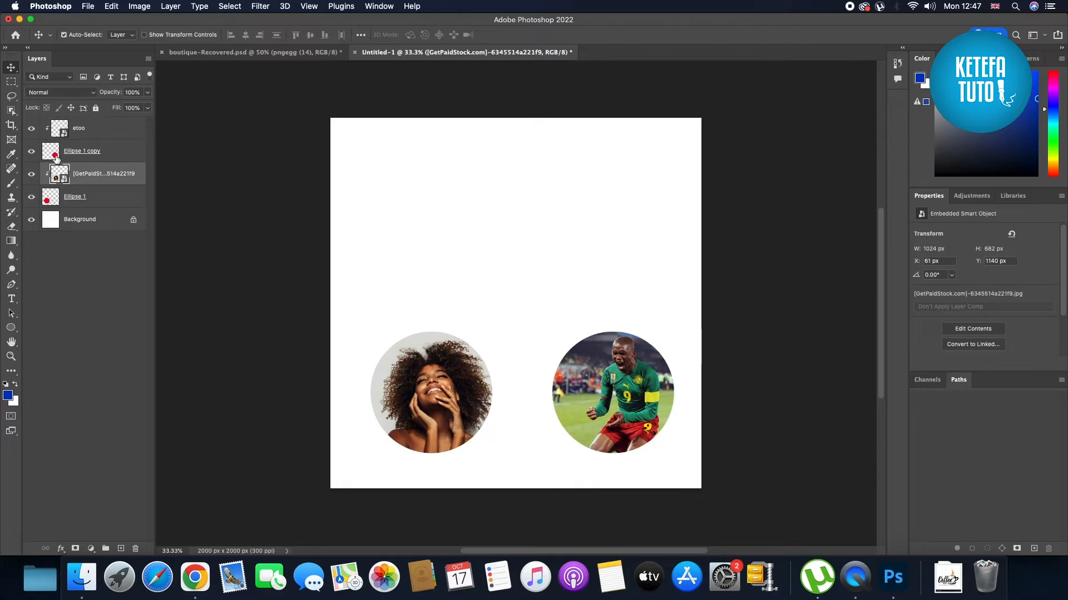
left_click(118, 203)
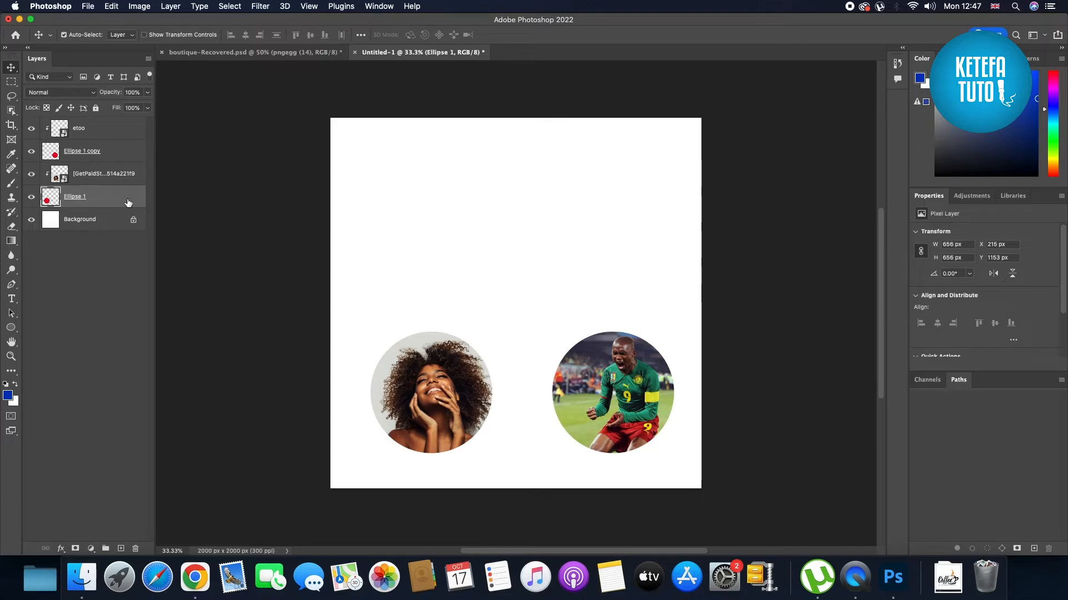
double_click(127, 202)
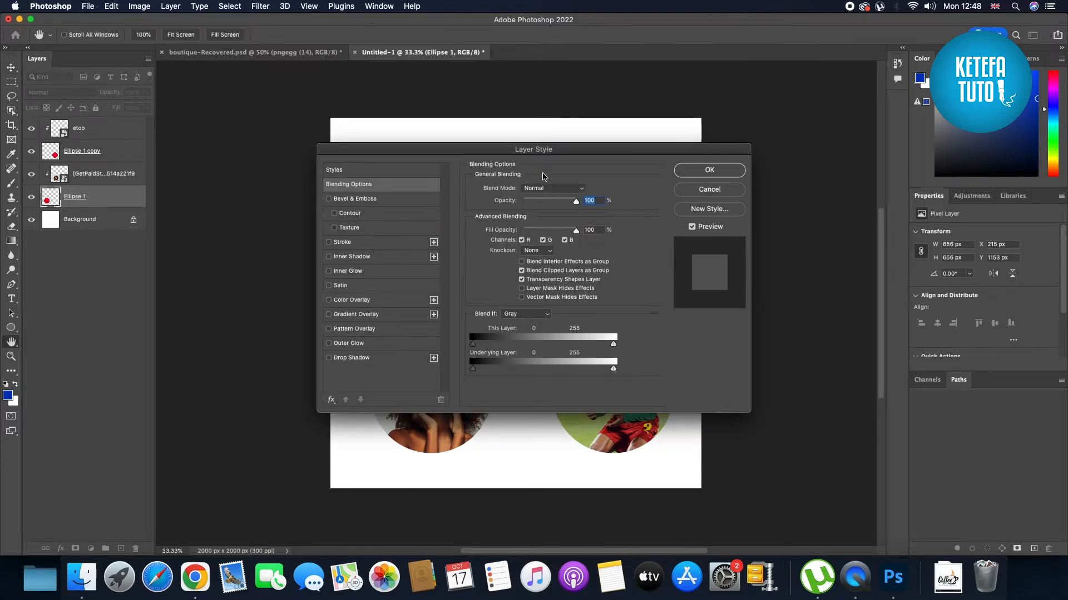
left_click_drag(549, 150, 816, 92)
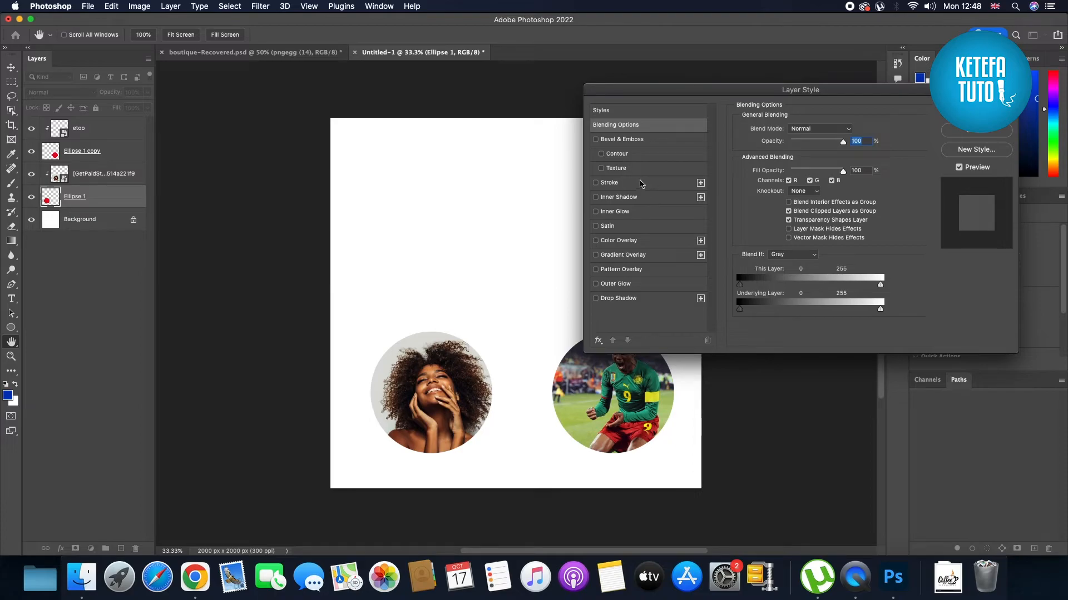
left_click(644, 187)
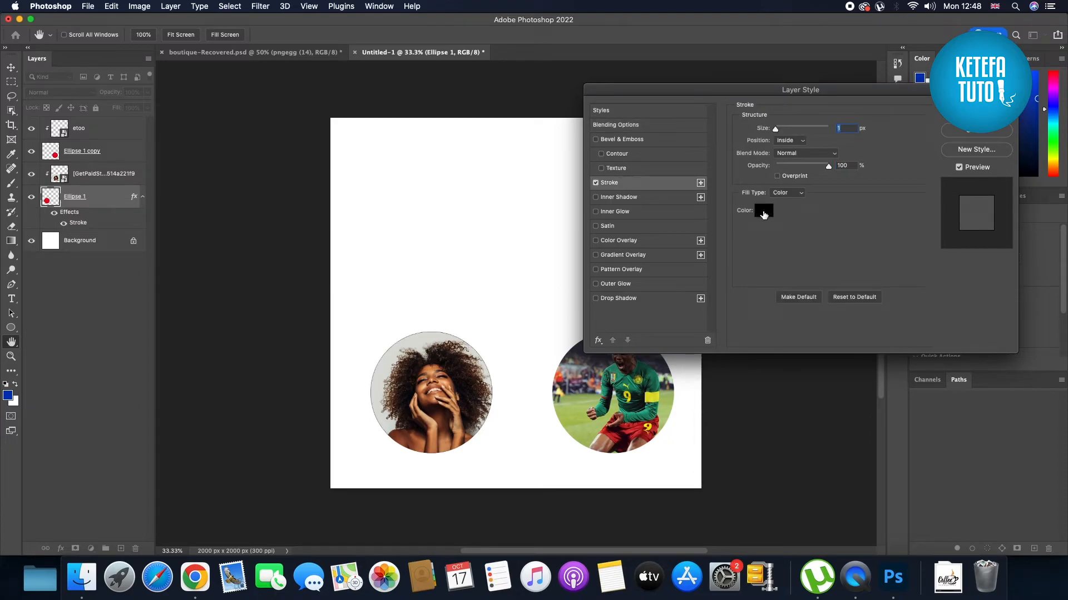
left_click(763, 215)
left_click(776, 269)
left_click_drag(777, 269, 839, 242)
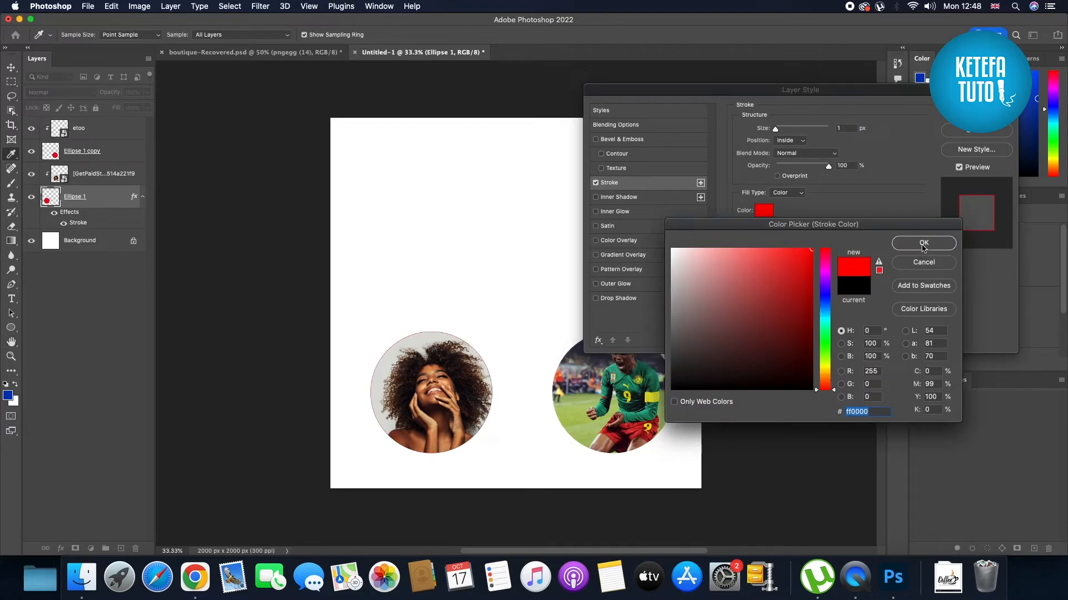
left_click(923, 243)
Set the left circle's stroke position to Outside and its size to 27 px, and apply the layer style
mouse_move(776, 130)
left_mouse_down()
mouse_move(835, 142)
mouse_move(803, 141)
left_mouse_up()
left_click(789, 140)
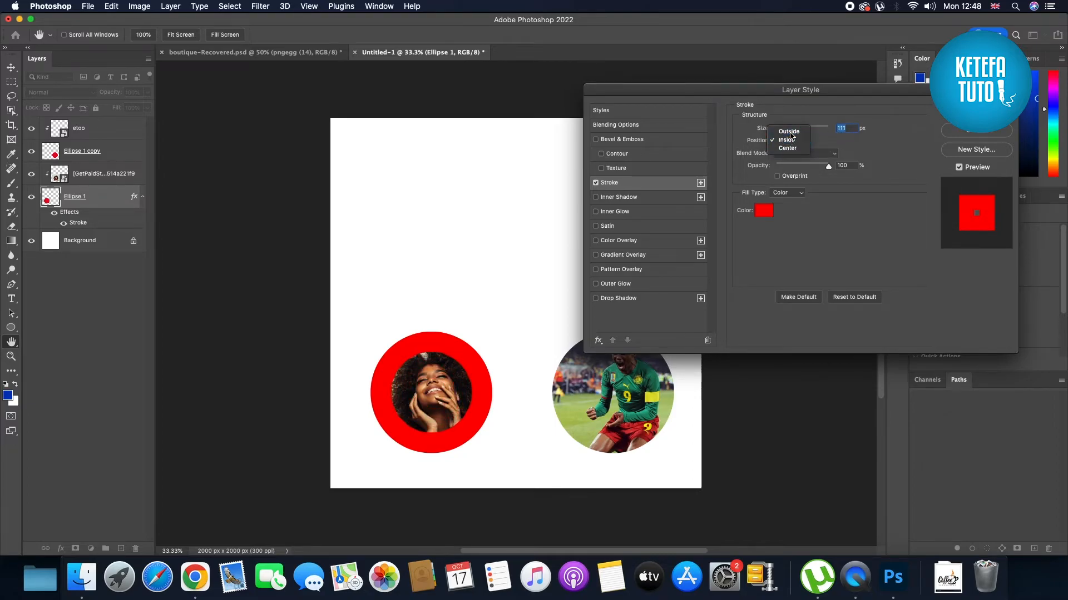
left_click(792, 133)
left_click(790, 140)
left_click(785, 148)
left_click(790, 140)
left_click(792, 133)
left_click_drag(802, 131, 785, 130)
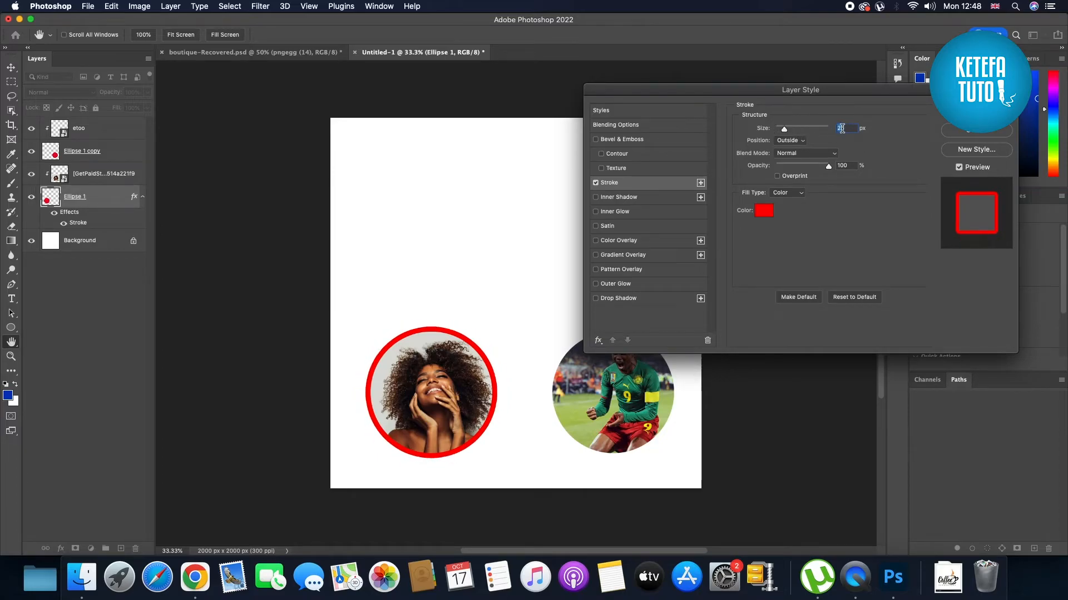
key("Return")
key("v")
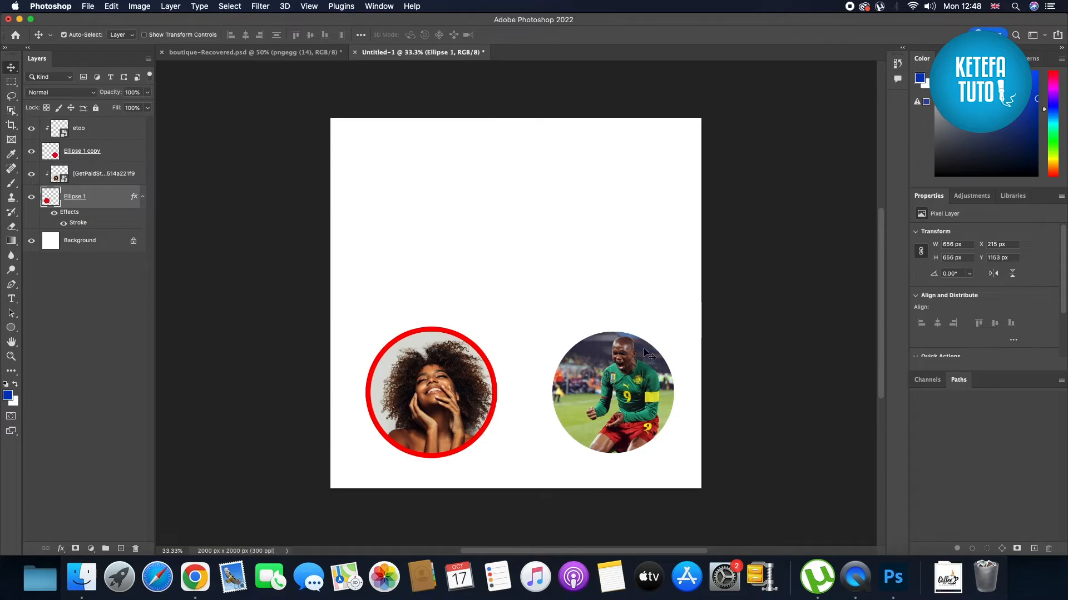
Add the same red 27 px Outside stroke to the Ellipse 1 copy layer behind the right photo
left_click(634, 364)
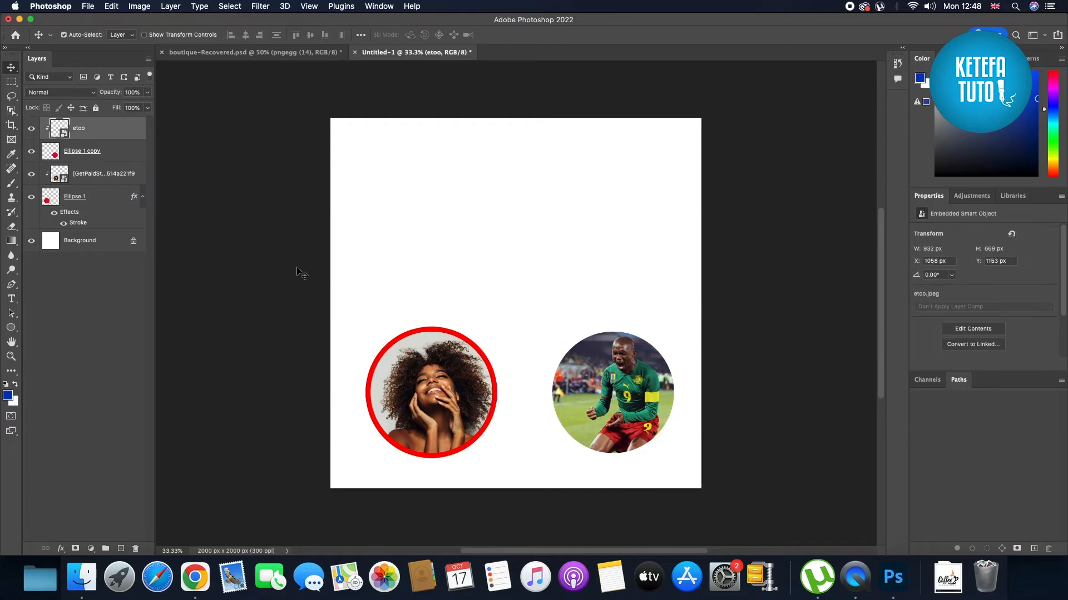
double_click(133, 157)
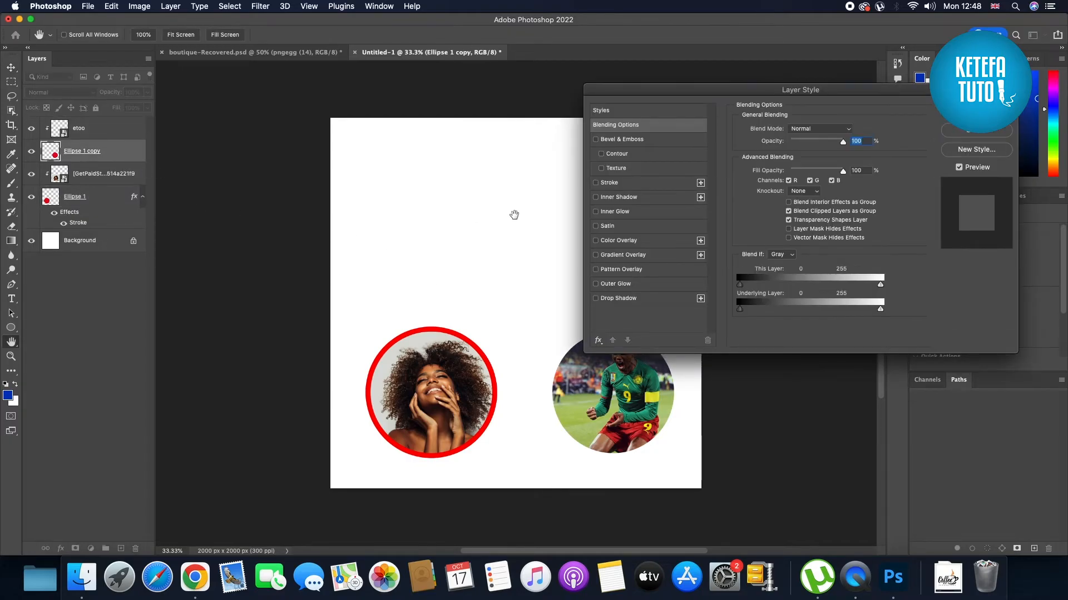
left_click(643, 189)
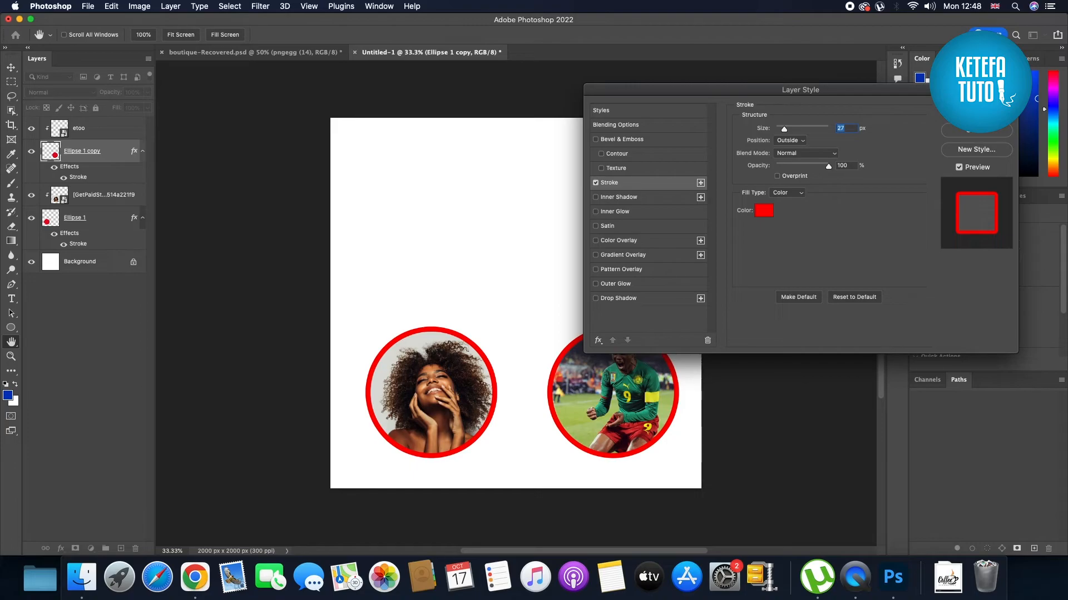
key("Return")
key("v")
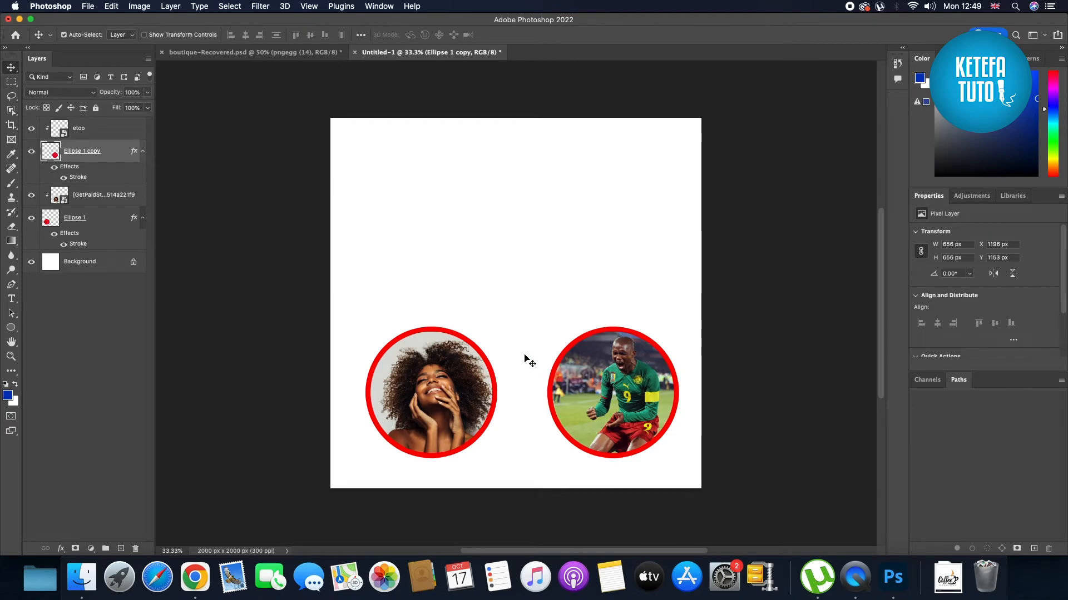
Add a black Drop Shadow to the Ellipse 1 layer with the blend mode set to Normal
left_click(436, 384)
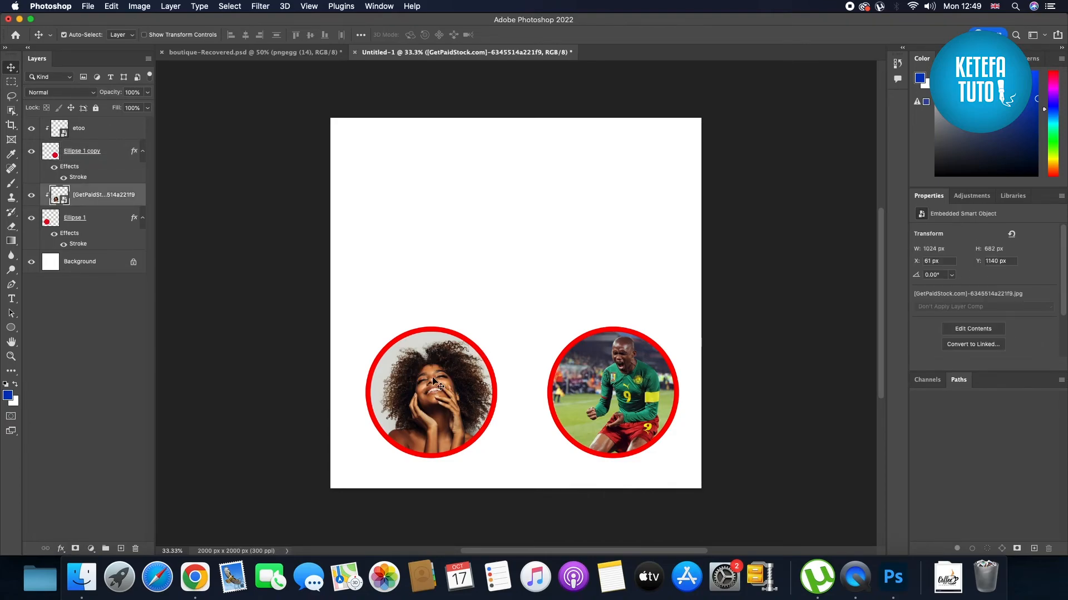
double_click(116, 220)
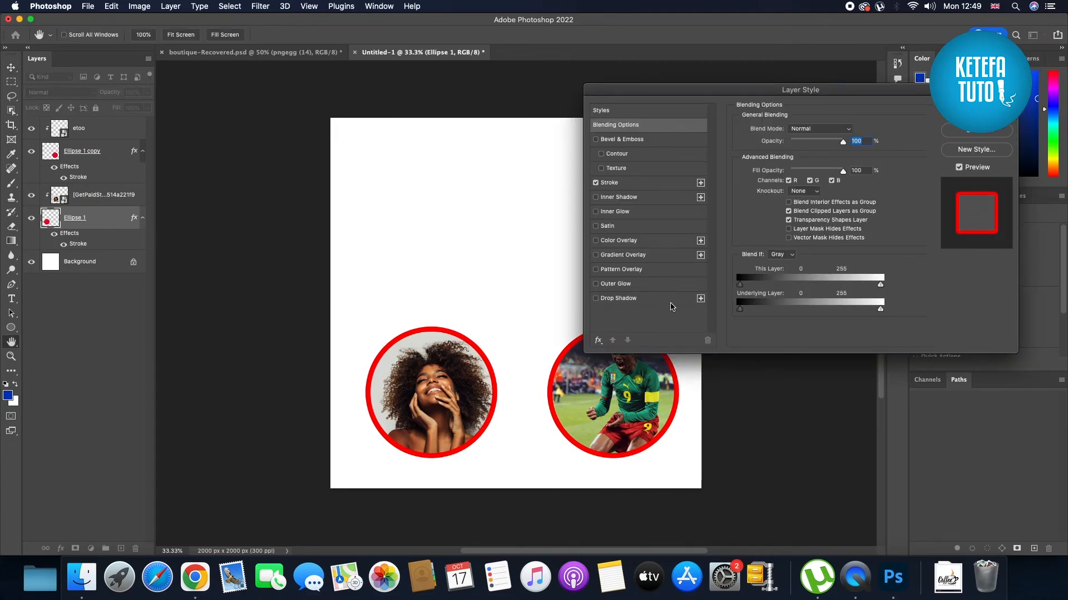
left_click(666, 301)
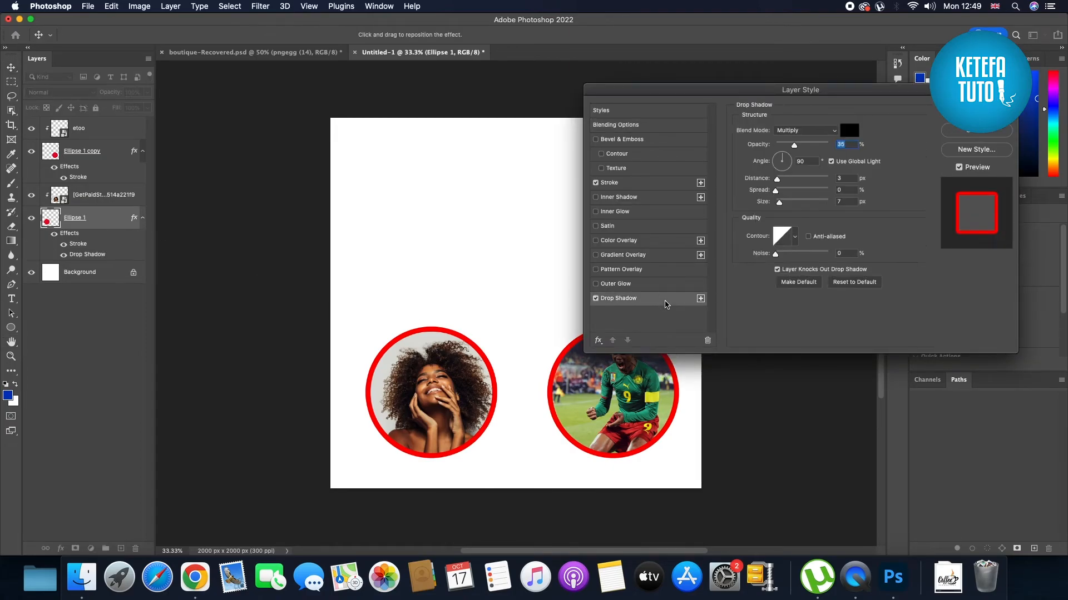
left_click_drag(812, 91, 759, 75)
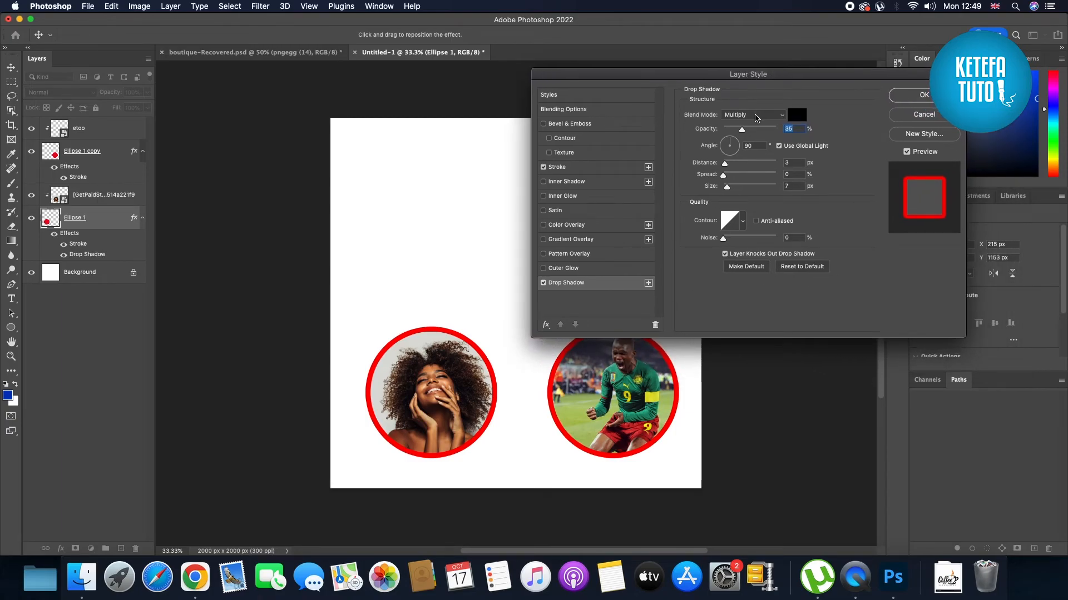
left_click(761, 115)
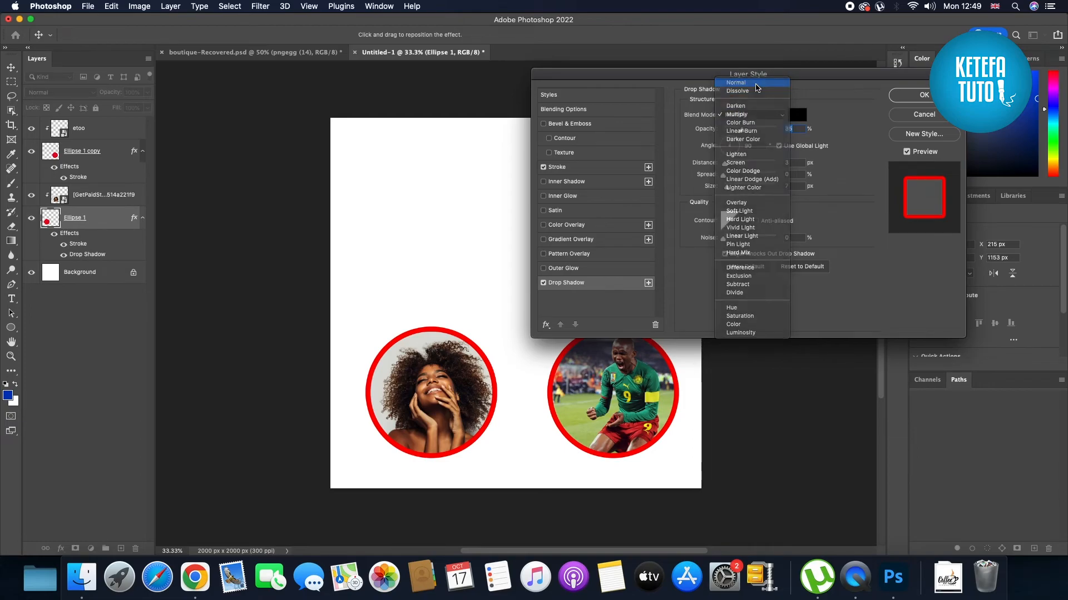
left_click(755, 86)
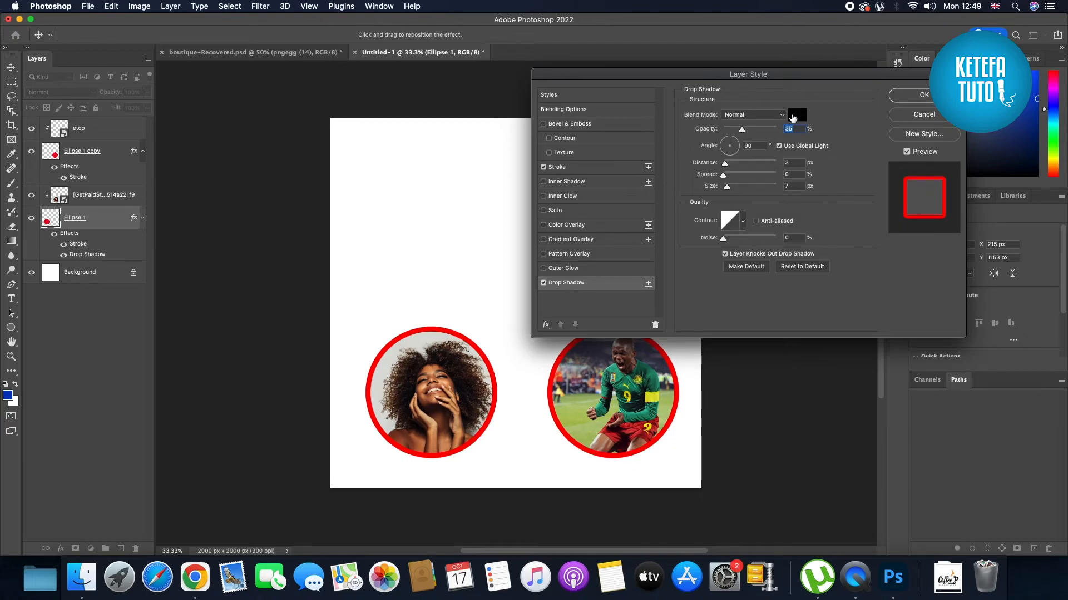
Set the left circle's drop shadow to 100% opacity and 161 px size, and apply it
left_click_drag(741, 129, 763, 131)
left_click(752, 187)
left_click_drag(752, 187, 759, 188)
mouse_move(763, 129)
left_mouse_down()
mouse_move(693, 130)
mouse_move(781, 136)
left_mouse_up()
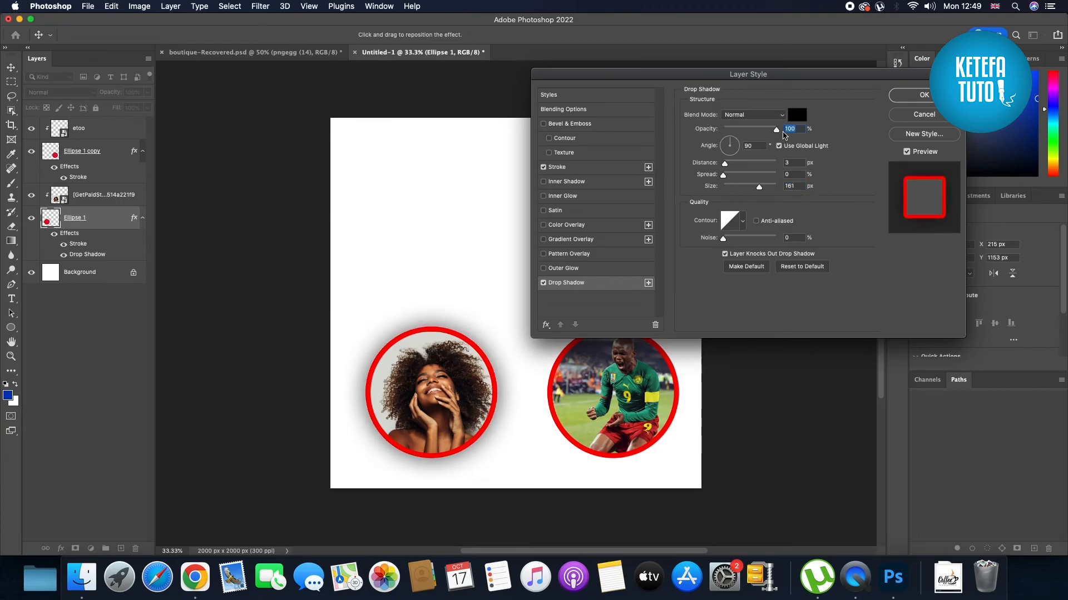
left_click(913, 96)
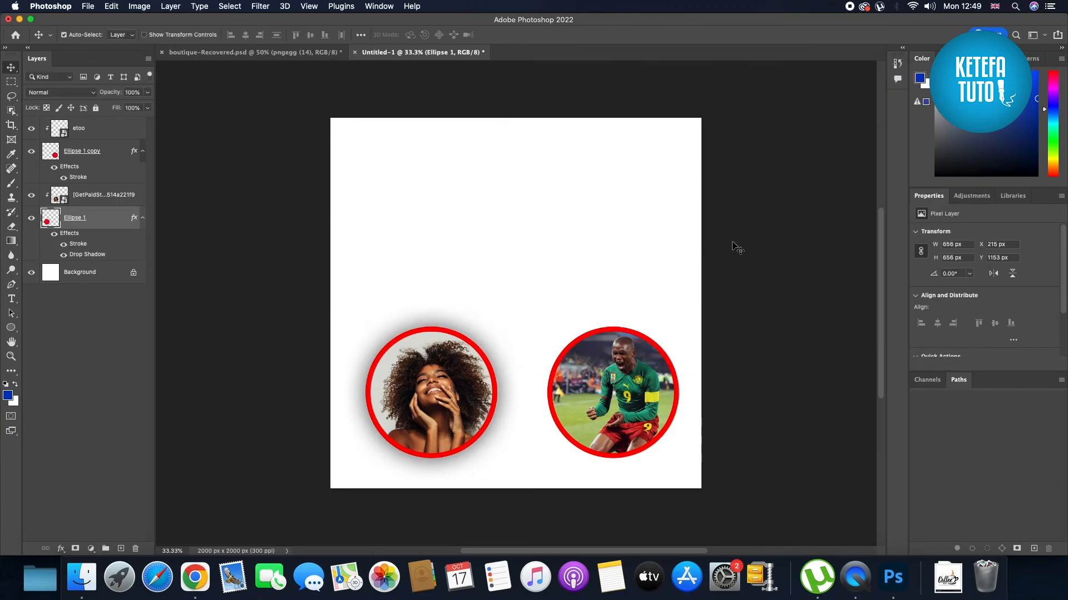
Add a black Drop Shadow to the Ellipse 1 copy layer with Normal blend mode, 100% opacity and 120 px size, and apply it
left_click(639, 372)
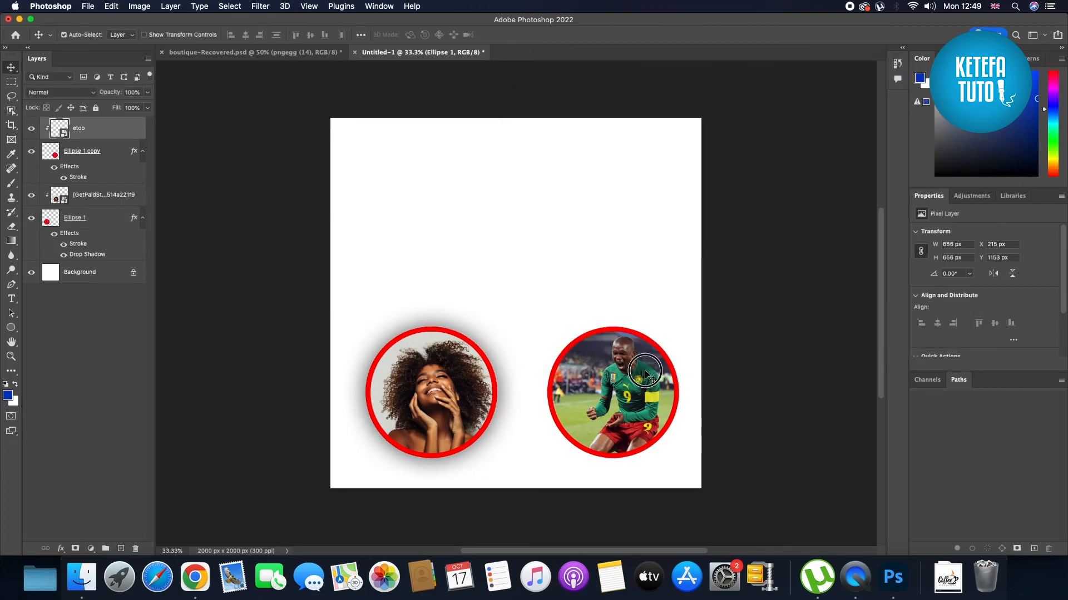
double_click(115, 158)
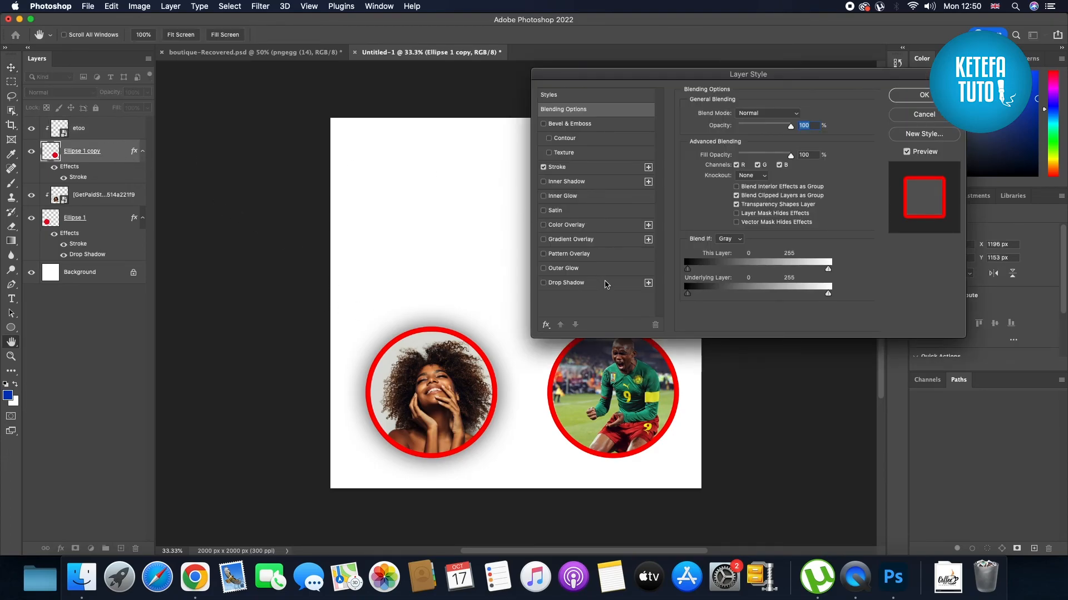
left_click(607, 283)
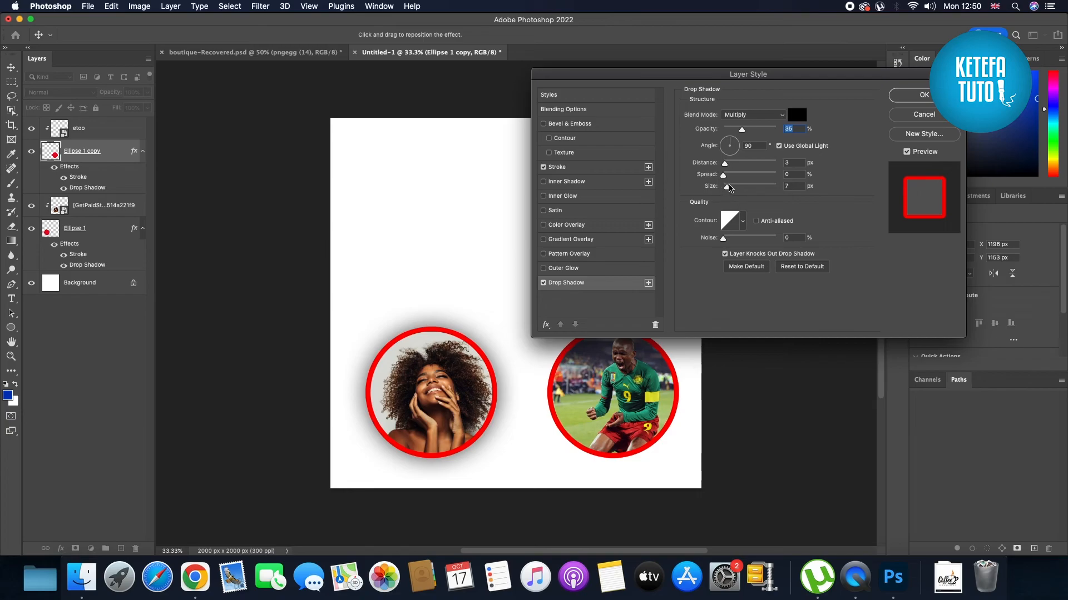
left_click_drag(727, 187, 751, 189)
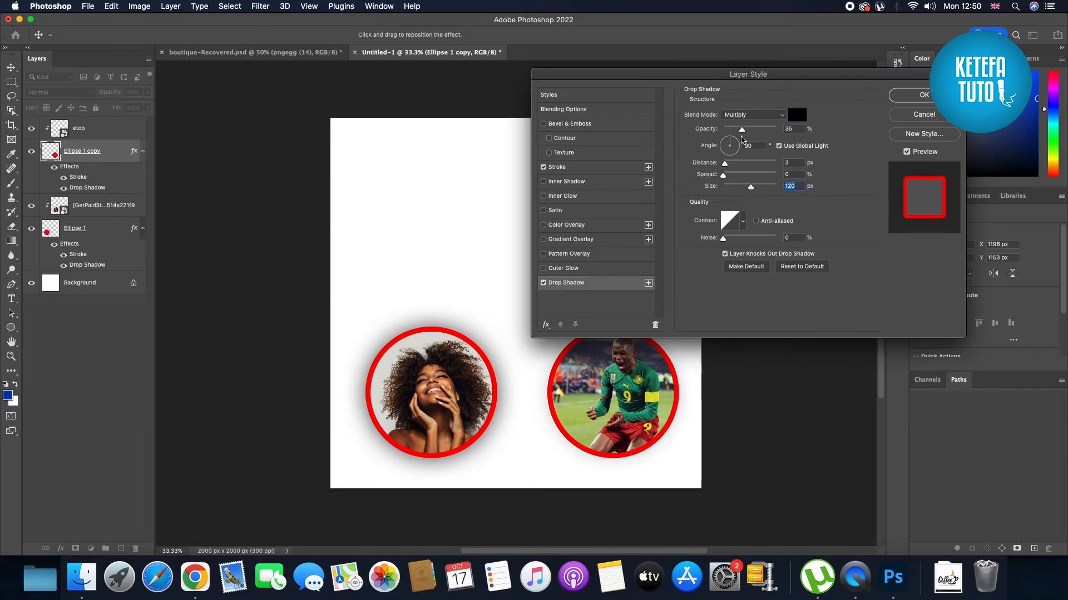
left_click(751, 116)
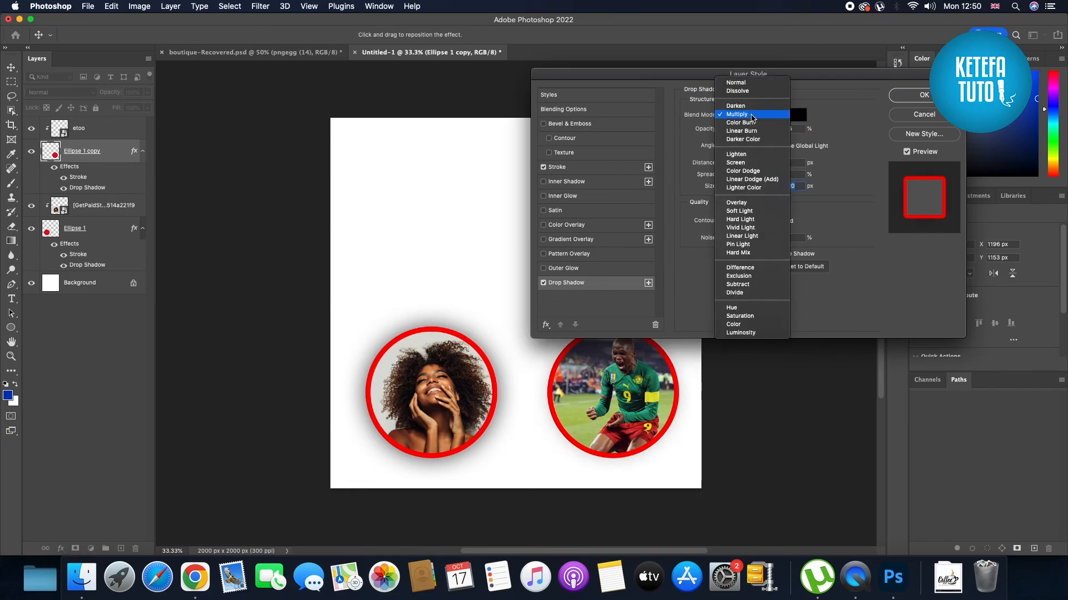
left_click(743, 77)
left_click_drag(743, 127, 777, 132)
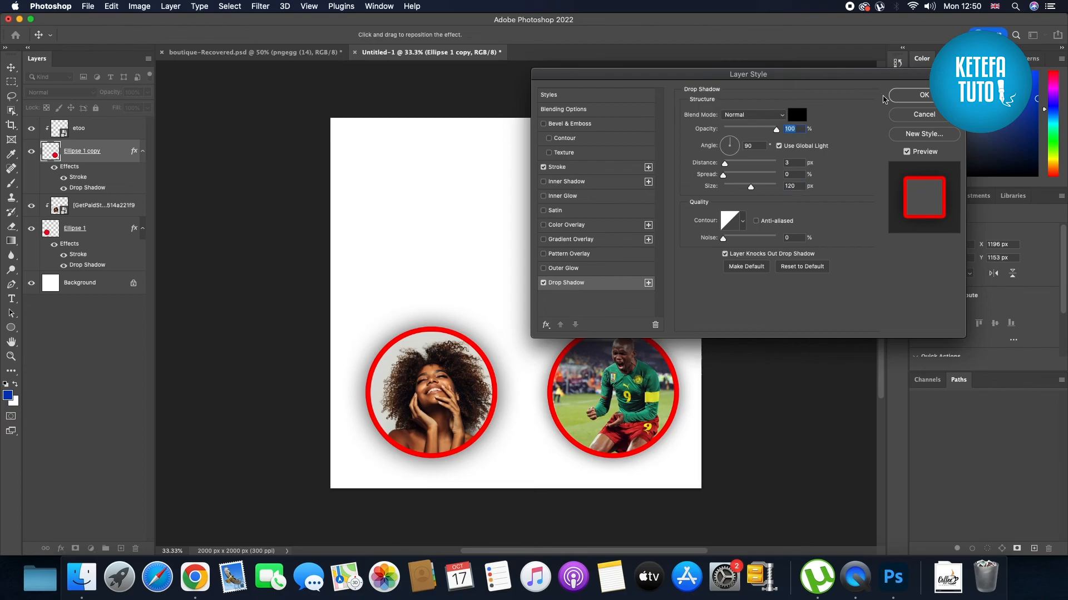
left_click(903, 96)
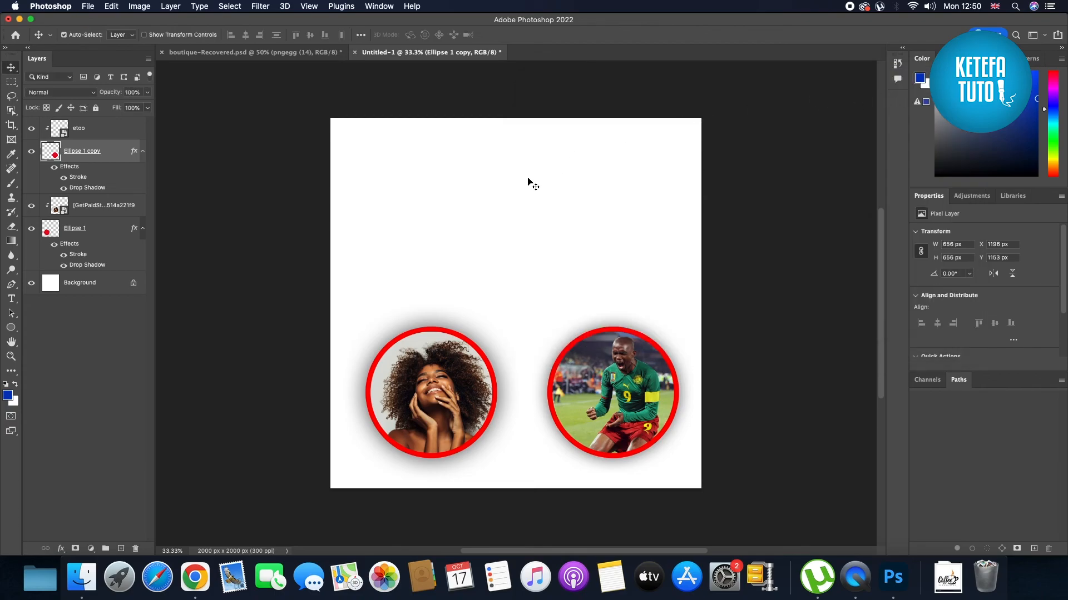